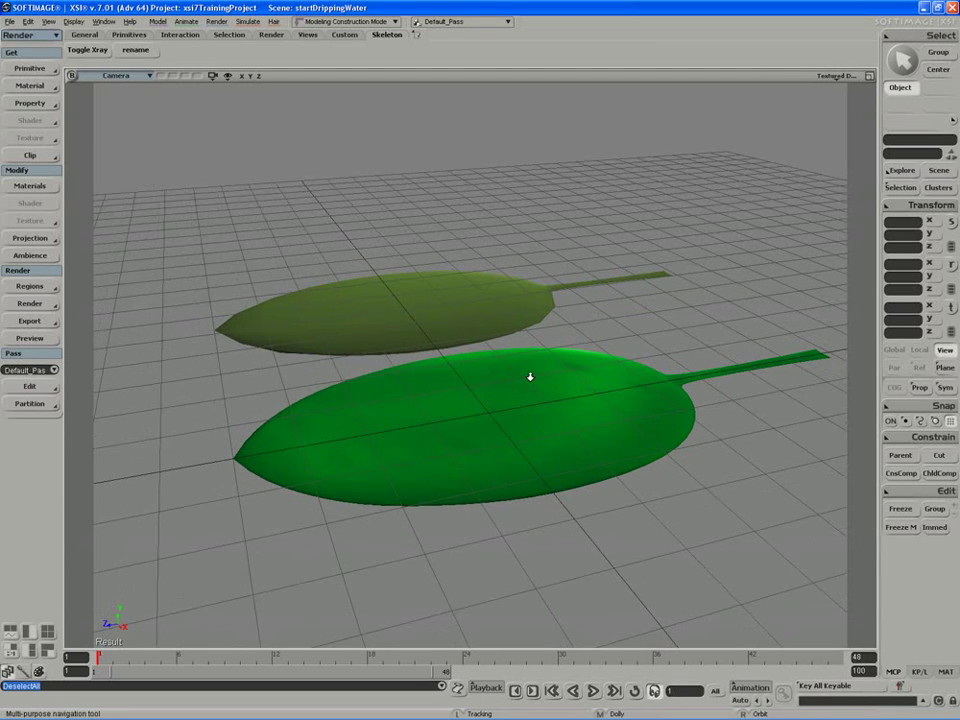
Draw a cubic curve by CVs with four points along the green leaf's midline, from the stem end to the tip, in the Right view.
{"action": "key", "text": "1"}
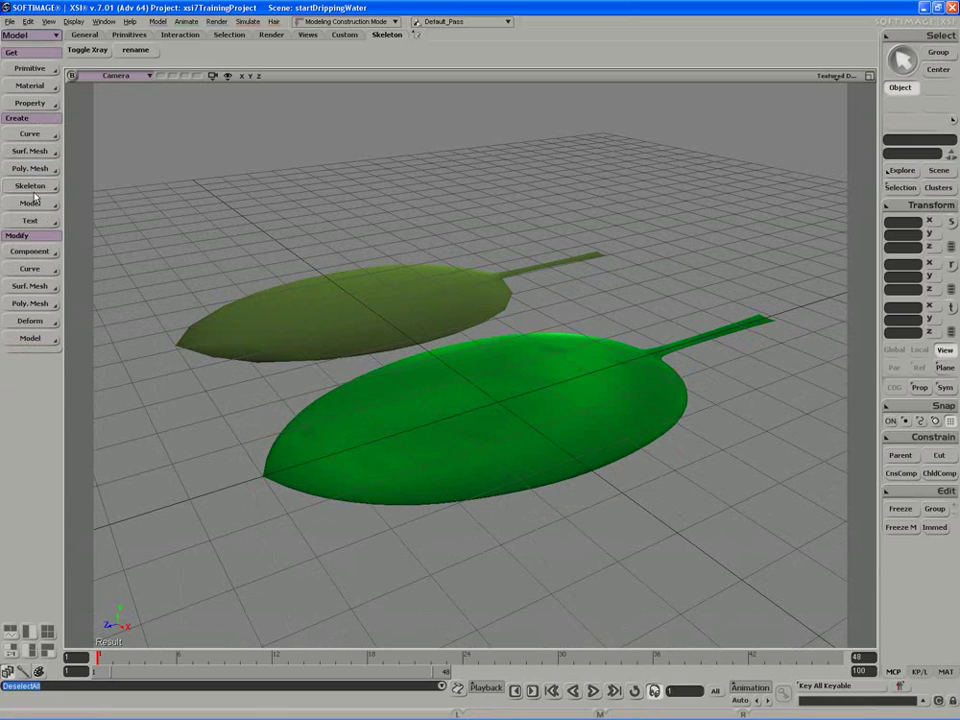
{"action": "left_click", "coordinate": [30, 133]}
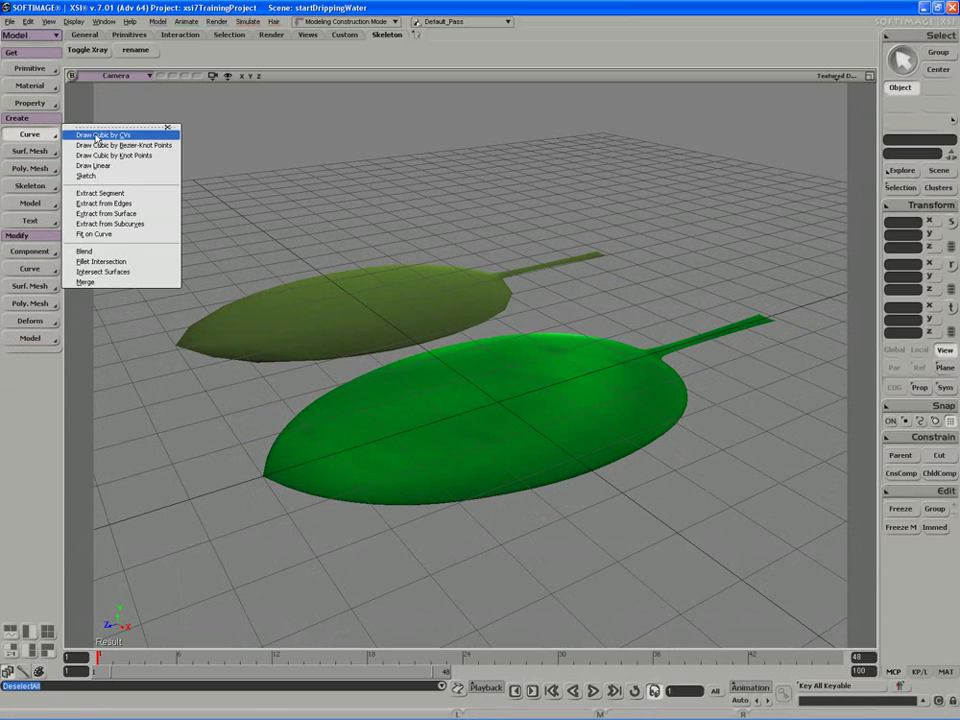
{"action": "left_click", "coordinate": [98, 136]}
{"action": "key", "text": "F12"}
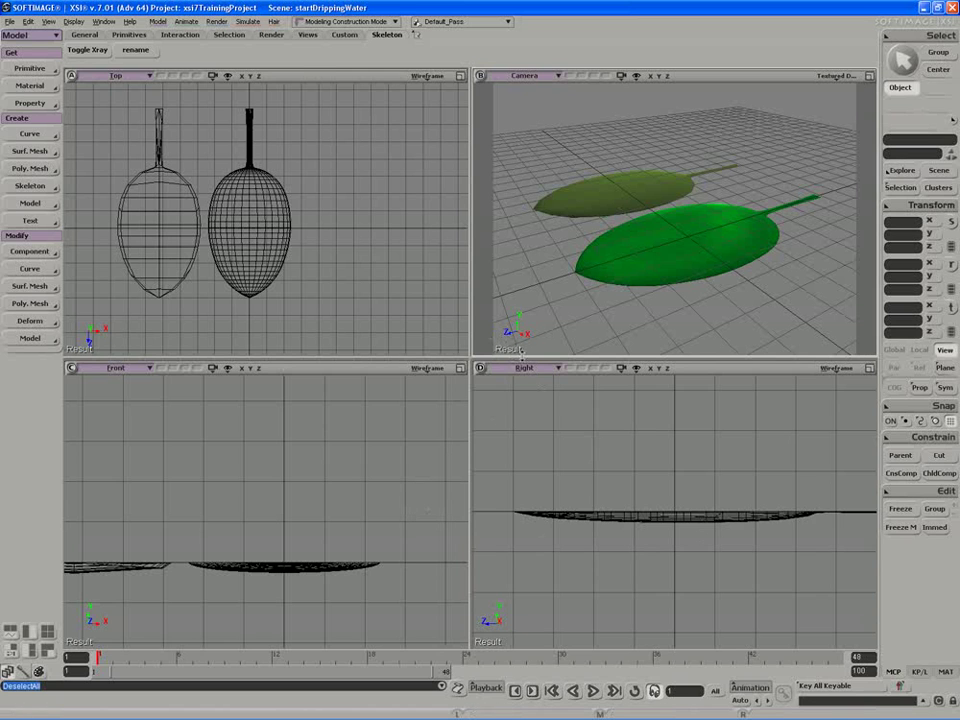
{"action": "key", "text": "s"}
{"action": "middle_click_drag", "start_coordinate": [690, 492], "coordinate": [636, 491]}
{"action": "left_click_drag", "start_coordinate": [636, 491], "coordinate": [580, 486]}
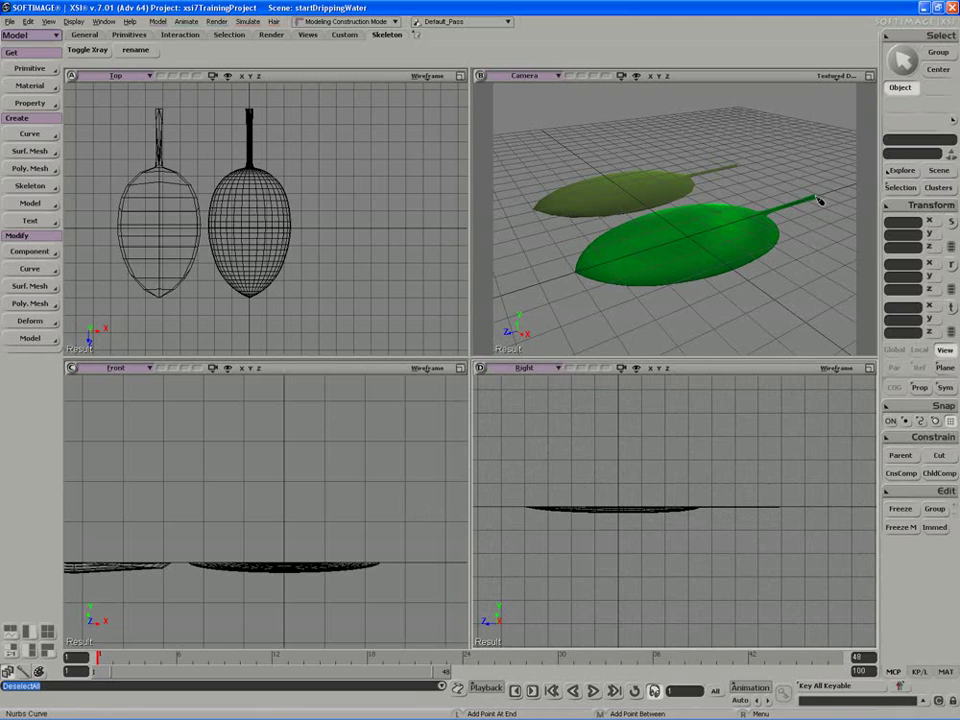
{"action": "left_click", "coordinate": [783, 508]}
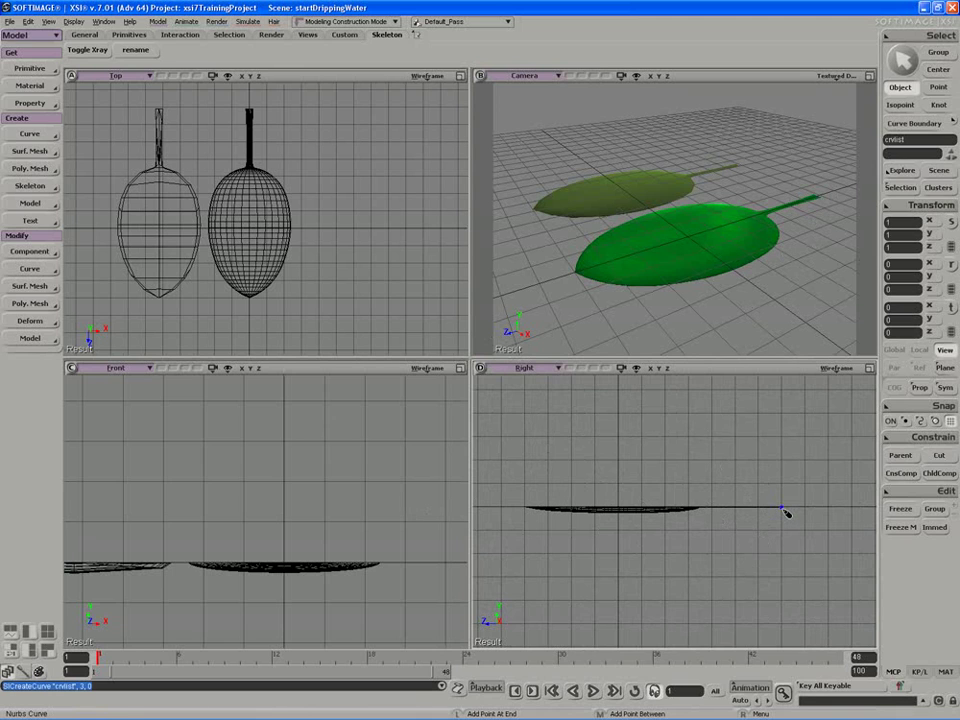
{"action": "left_click", "coordinate": [661, 506]}
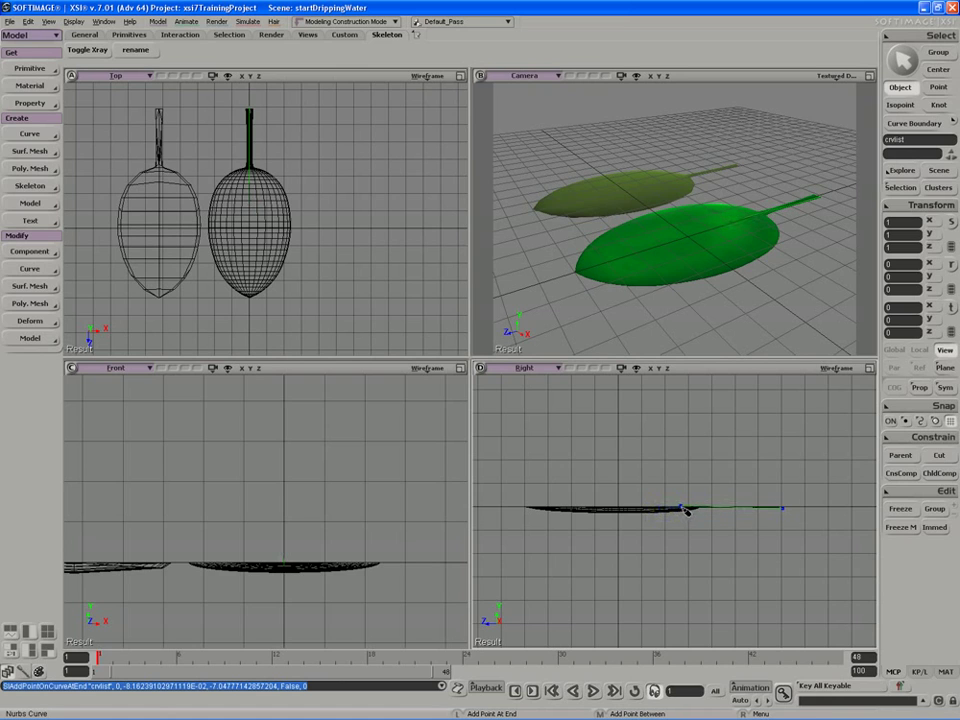
{"action": "left_click", "coordinate": [592, 508]}
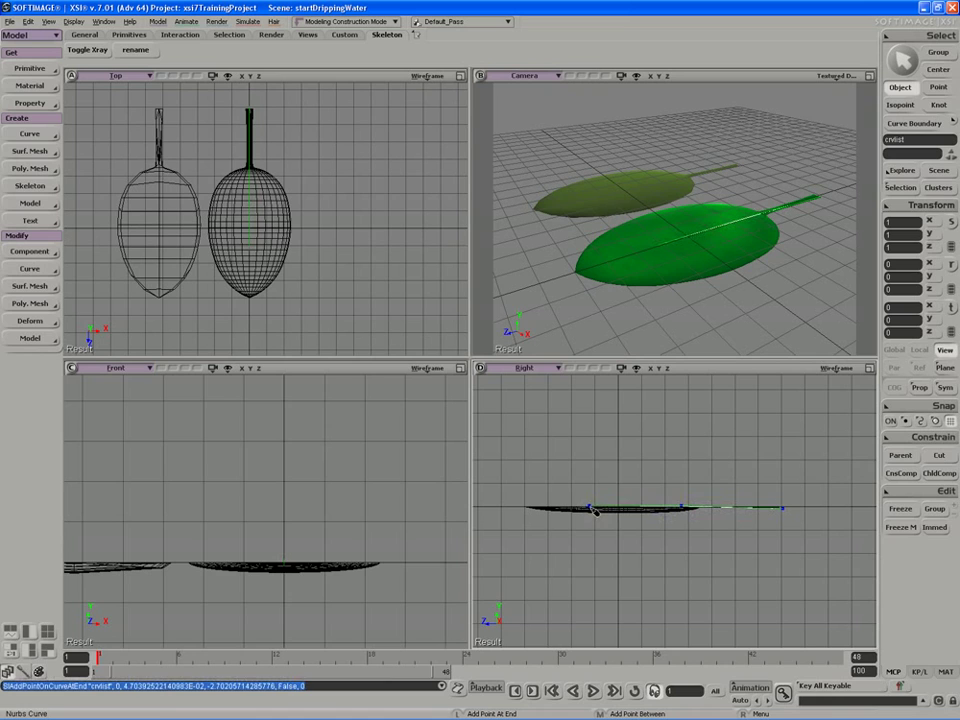
{"action": "left_click", "coordinate": [518, 520]}
{"action": "left_click_drag", "start_coordinate": [518, 520], "coordinate": [522, 509]}
{"action": "key", "text": "space"}
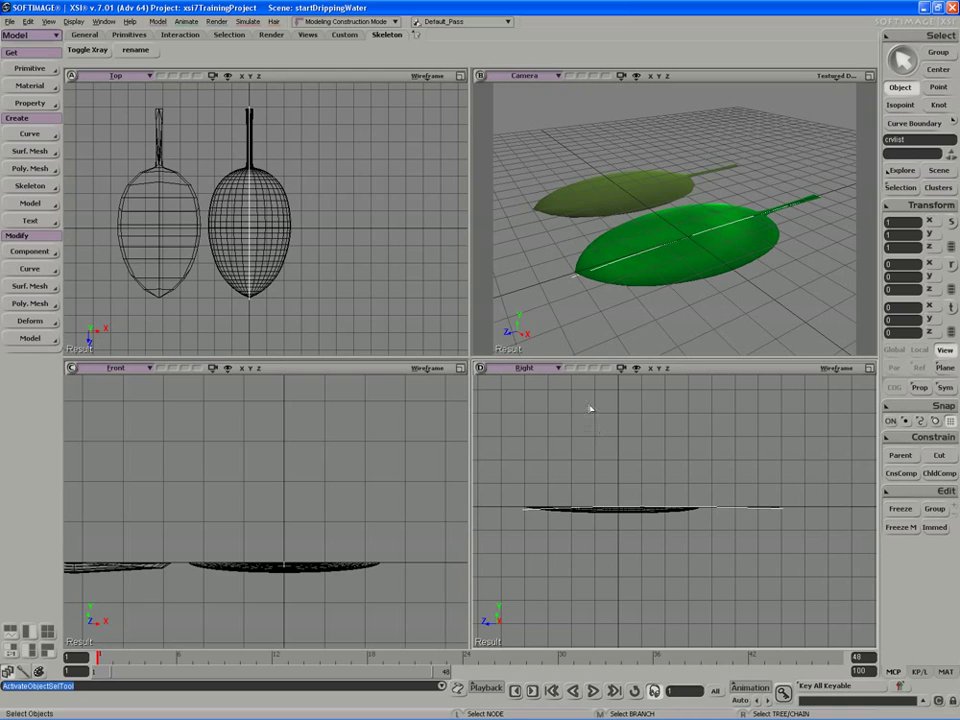
Create a tail skeleton from the curve with the bone number set to 4.
{"action": "left_click", "coordinate": [30, 186]}
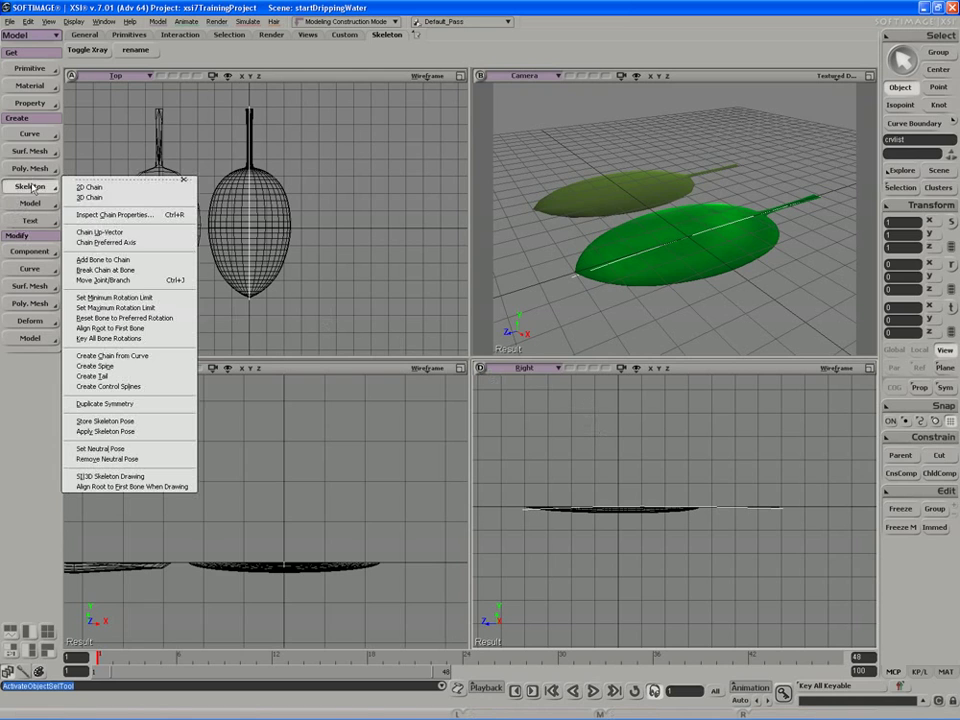
{"action": "left_click", "coordinate": [143, 378]}
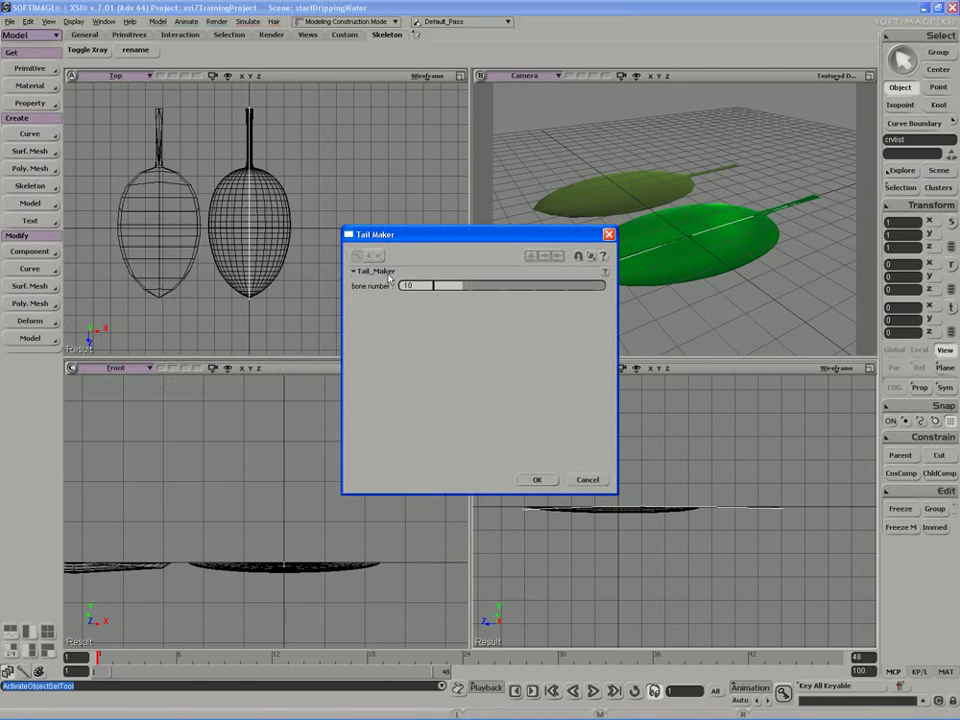
{"action": "left_click", "coordinate": [416, 287]}
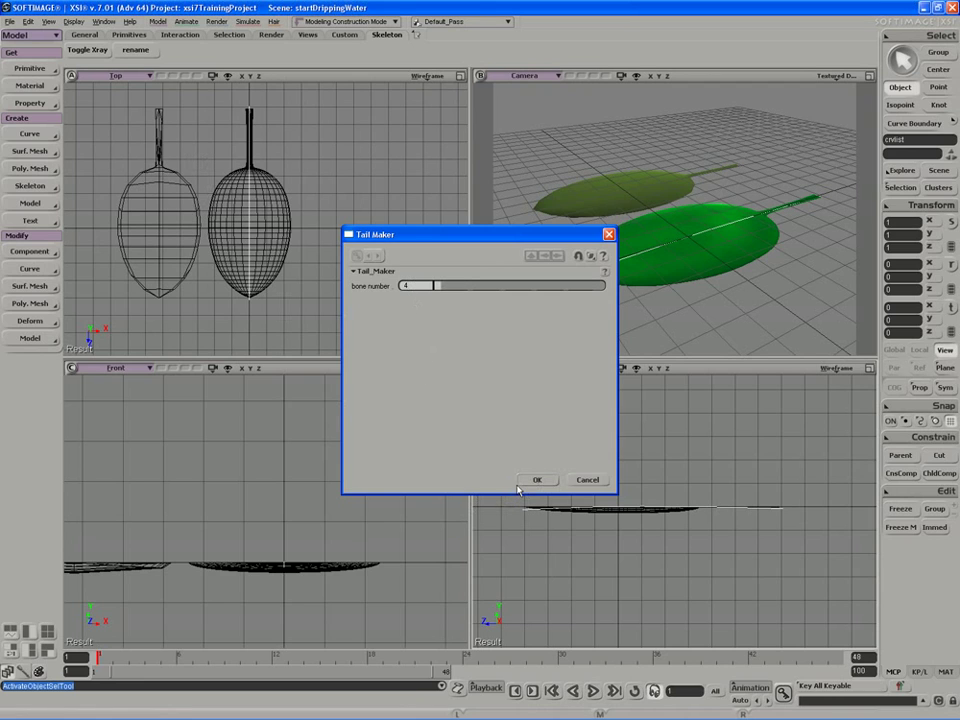
{"action": "left_click", "coordinate": [521, 482]}
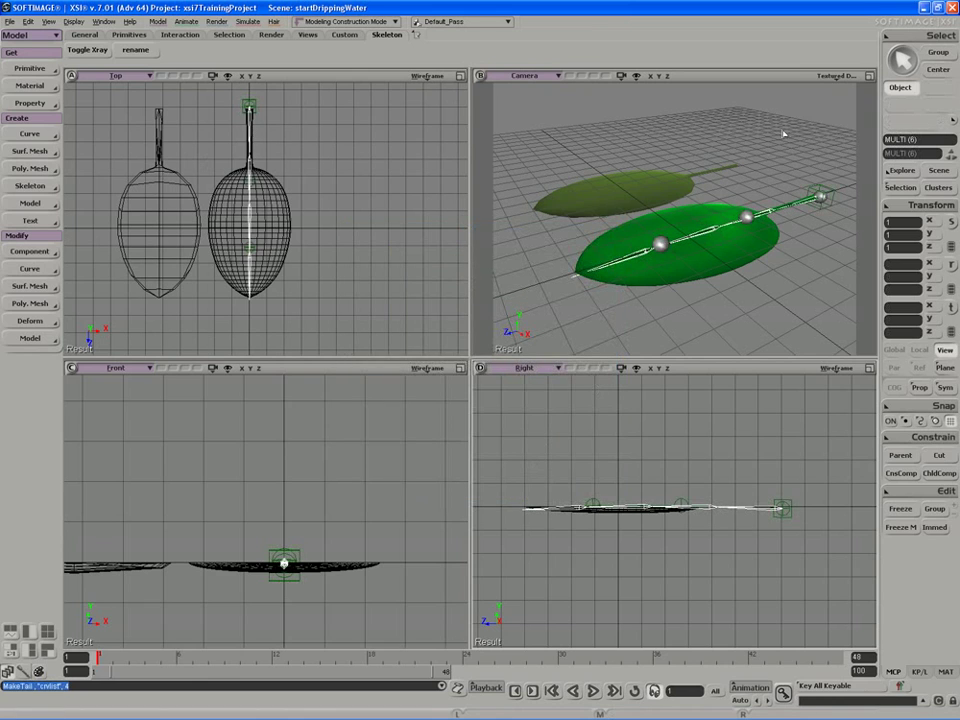
Maximize the Camera view and hide 3D geometry in it so that only the bone chain is left to work with.
{"action": "left_click", "coordinate": [869, 76]}
{"action": "right_click_drag", "start_coordinate": [835, 140], "coordinate": [729, 229]}
{"action": "middle_click_drag", "start_coordinate": [729, 229], "coordinate": [712, 248]}
{"action": "left_click_drag", "start_coordinate": [712, 248], "coordinate": [658, 246]}
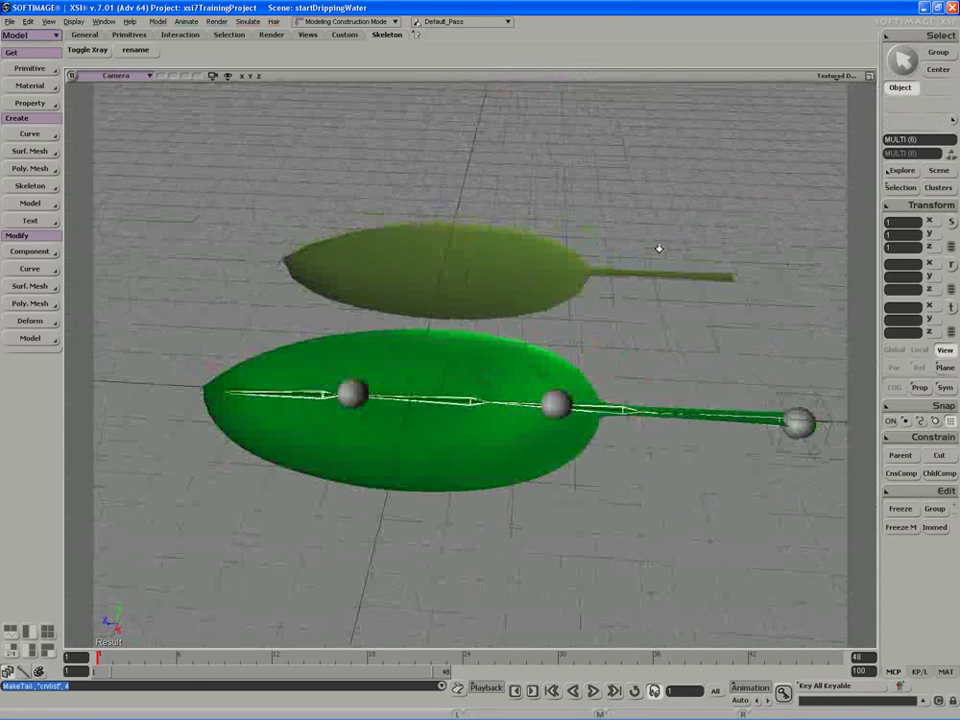
{"action": "right_click_drag", "start_coordinate": [770, 418], "coordinate": [426, 439]}
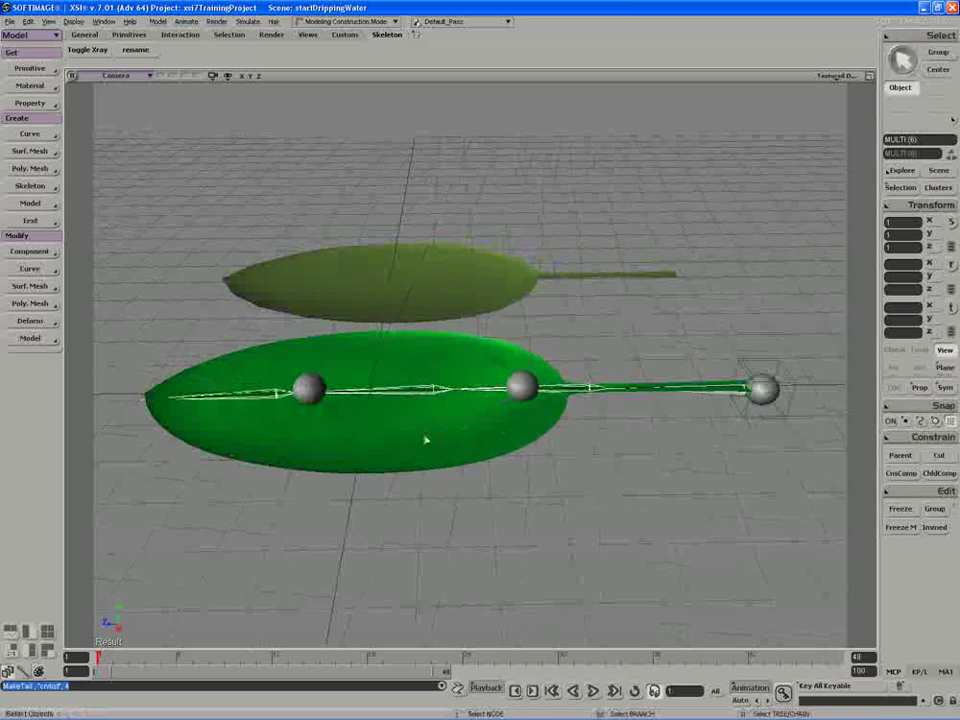
{"action": "left_click", "coordinate": [280, 400]}
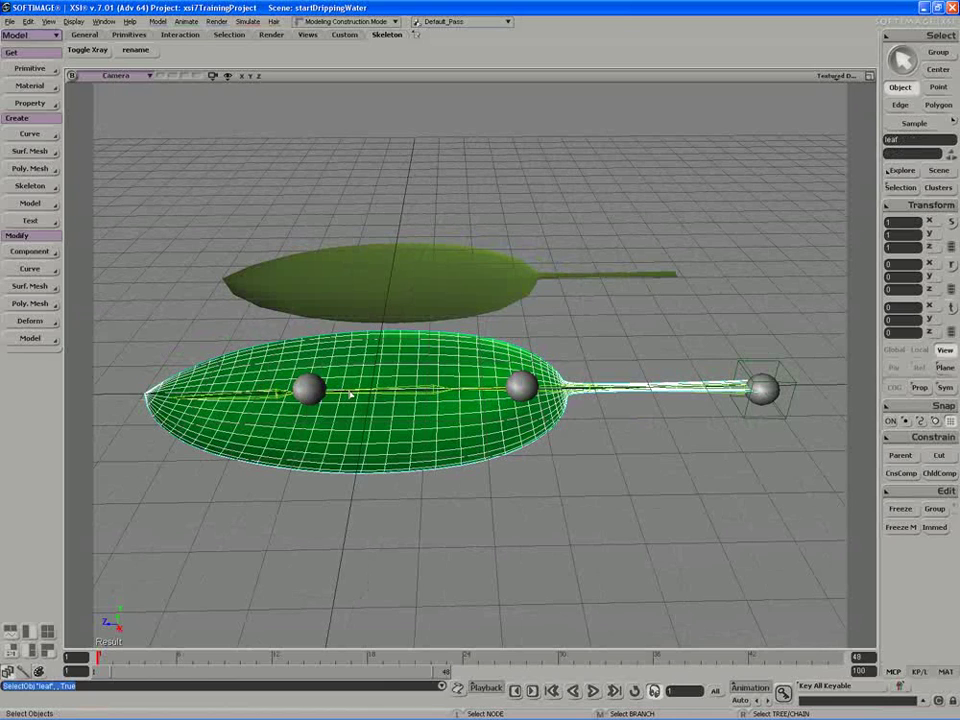
{"action": "left_click", "coordinate": [227, 75]}
{"action": "left_click", "coordinate": [256, 165]}
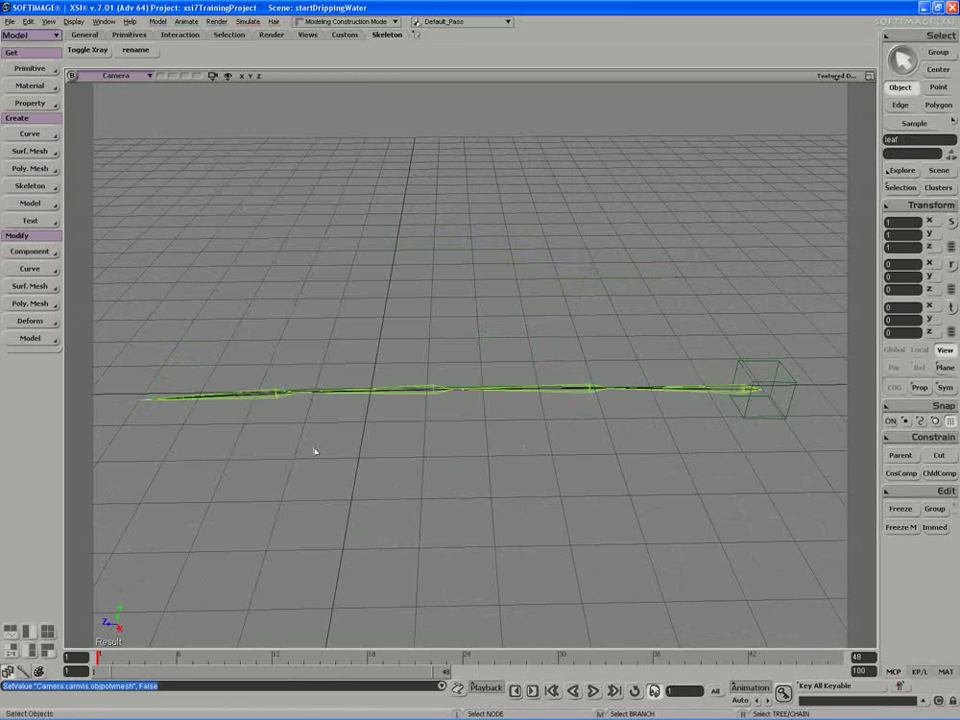
Select all four tail bones and put them in a group named leafDeformerGroup.
{"action": "left_click", "coordinate": [298, 413]}
{"action": "scroll", "coordinate": [306, 435], "scroll_direction": "up", "scroll_amount": 4}
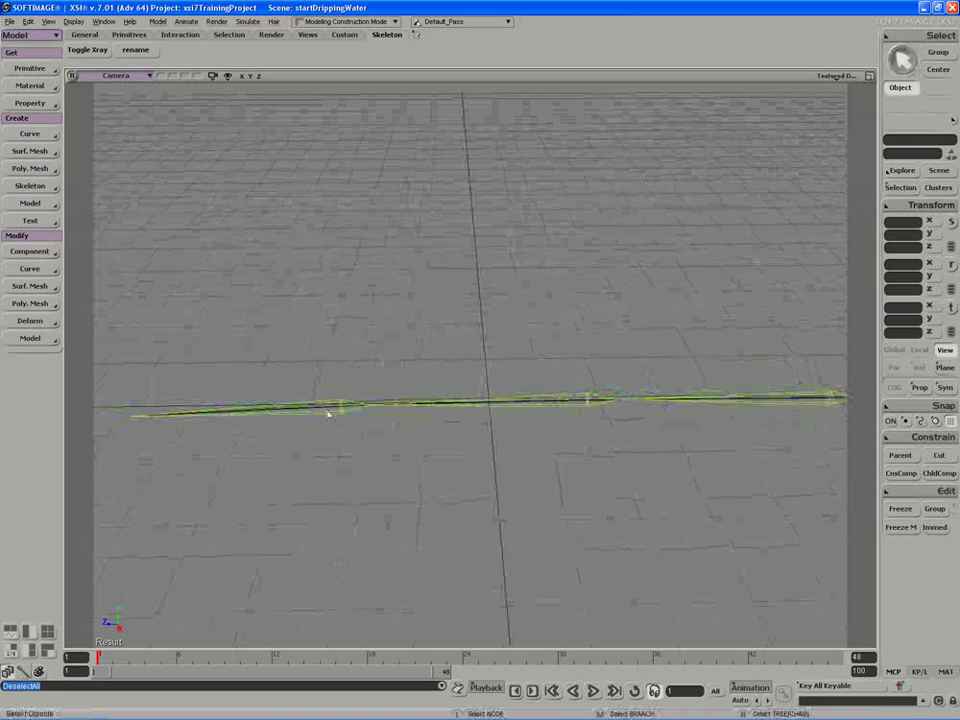
{"action": "left_click", "coordinate": [328, 410]}
{"action": "left_click", "coordinate": [582, 407], "text": "shift"}
{"action": "left_click_drag", "start_coordinate": [702, 446], "coordinate": [522, 453]}
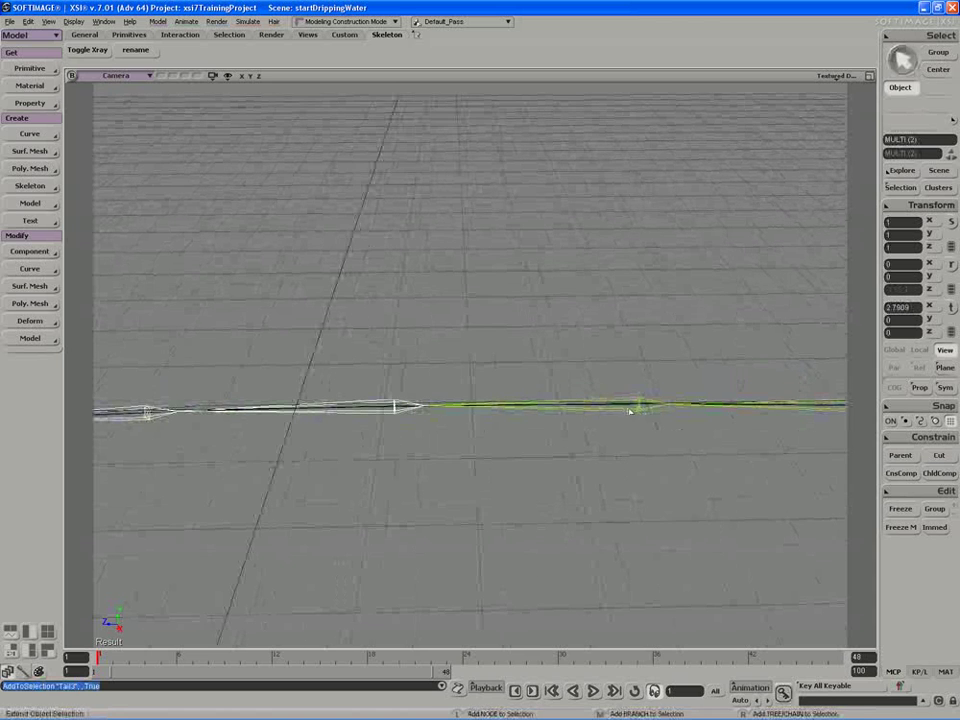
{"action": "left_click", "coordinate": [631, 409], "text": "shift"}
{"action": "left_click_drag", "start_coordinate": [812, 413], "coordinate": [606, 454]}
{"action": "left_click", "coordinate": [672, 403], "text": "shift"}
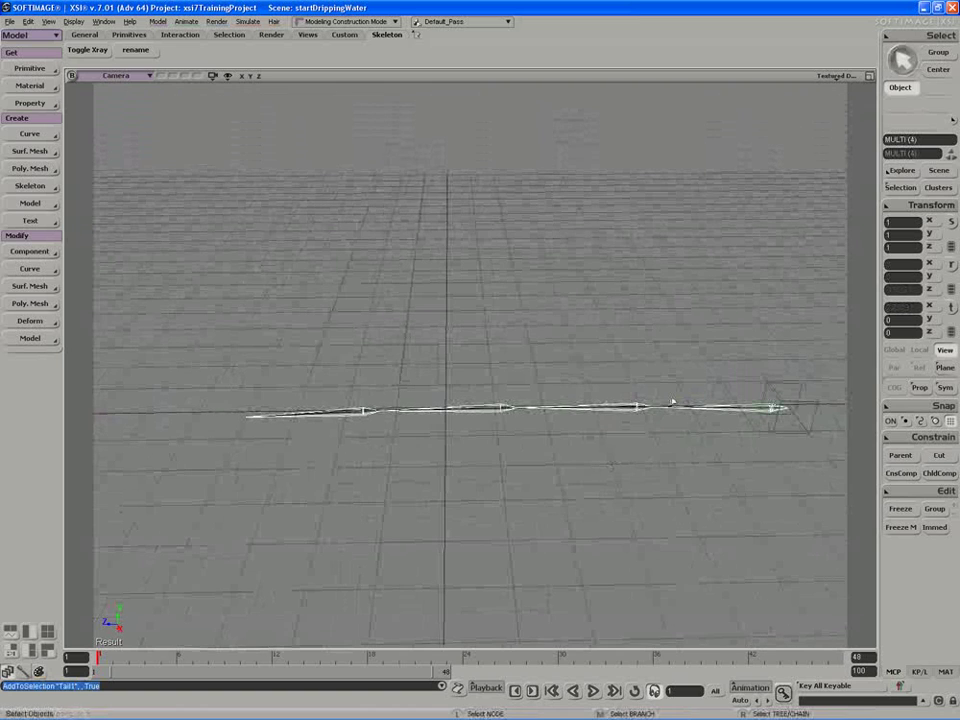
{"action": "left_click", "coordinate": [944, 512]}
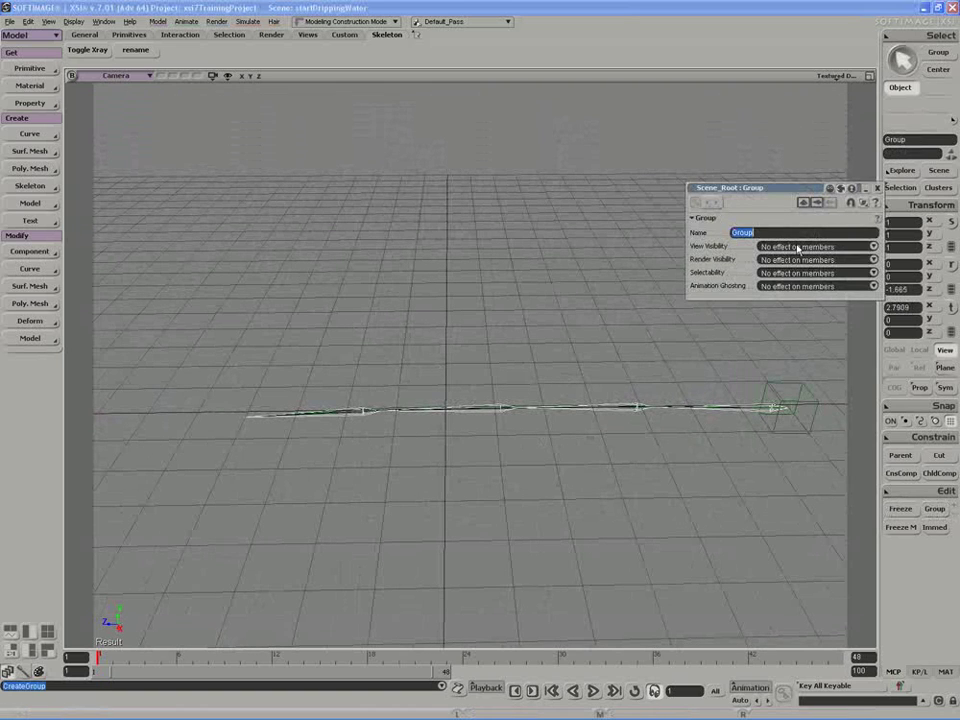
{"action": "type", "text": "leafDefo"}
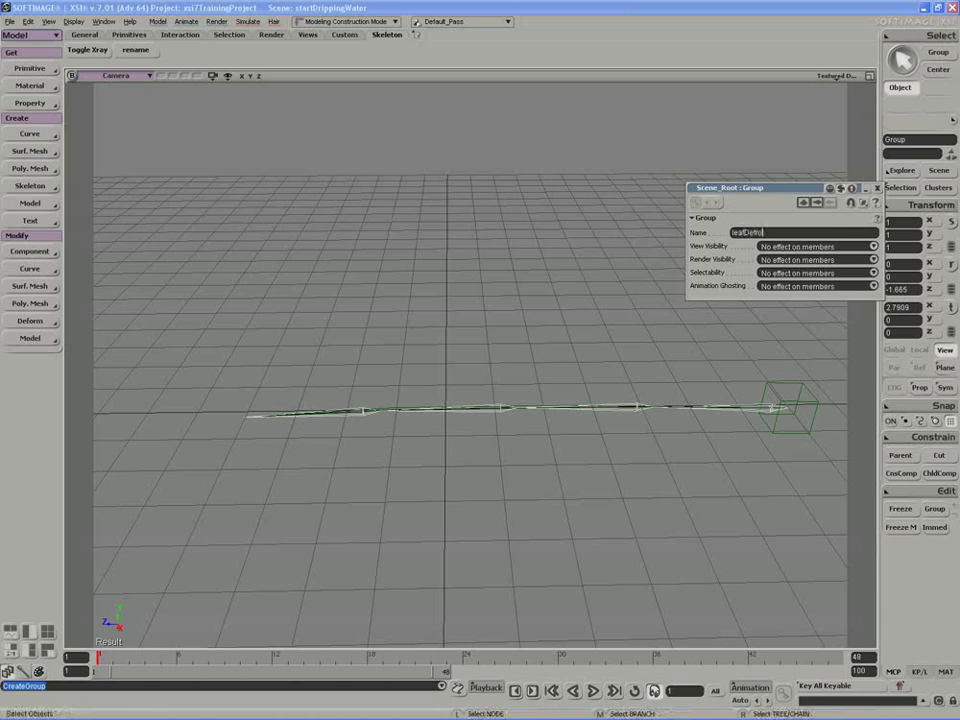
{"action": "type", "text": "rmerGroup"}
{"action": "key", "text": "Return"}
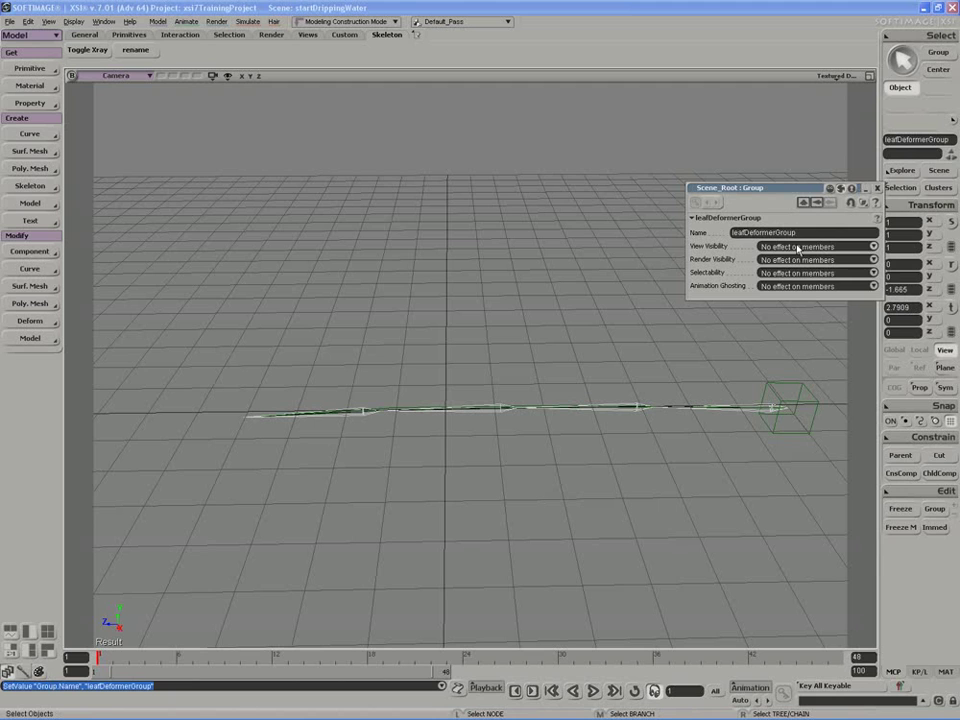
{"action": "left_click", "coordinate": [877, 189]}
{"action": "left_click", "coordinate": [714, 242]}
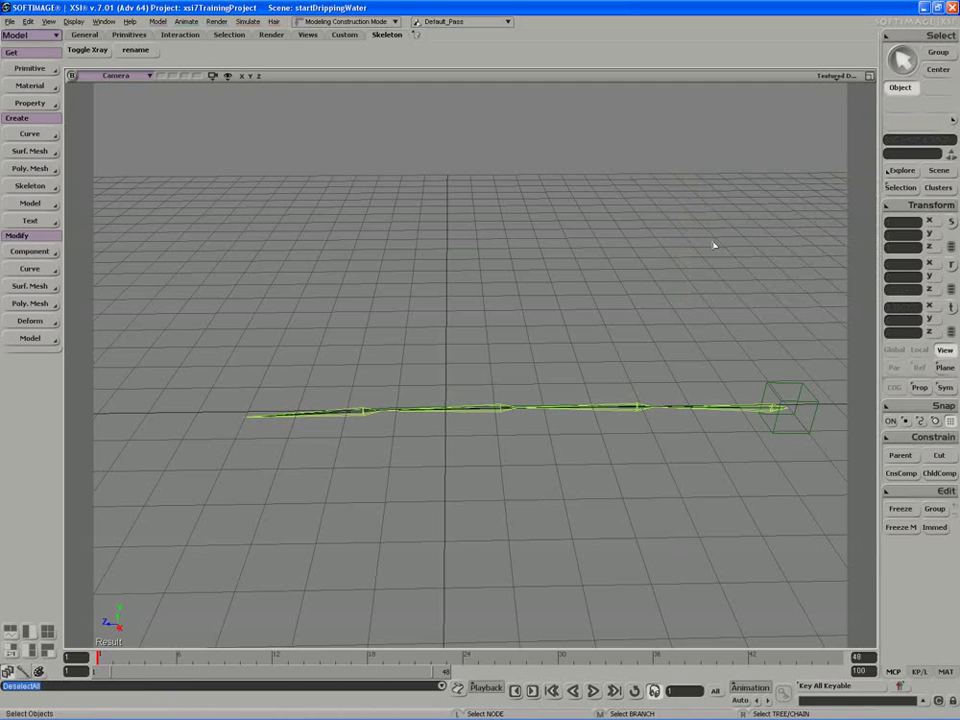
Show 3D geometry again in the Camera view and expand the green leaf's node in the Explorer.
{"action": "left_click", "coordinate": [228, 76]}
{"action": "left_click", "coordinate": [252, 164]}
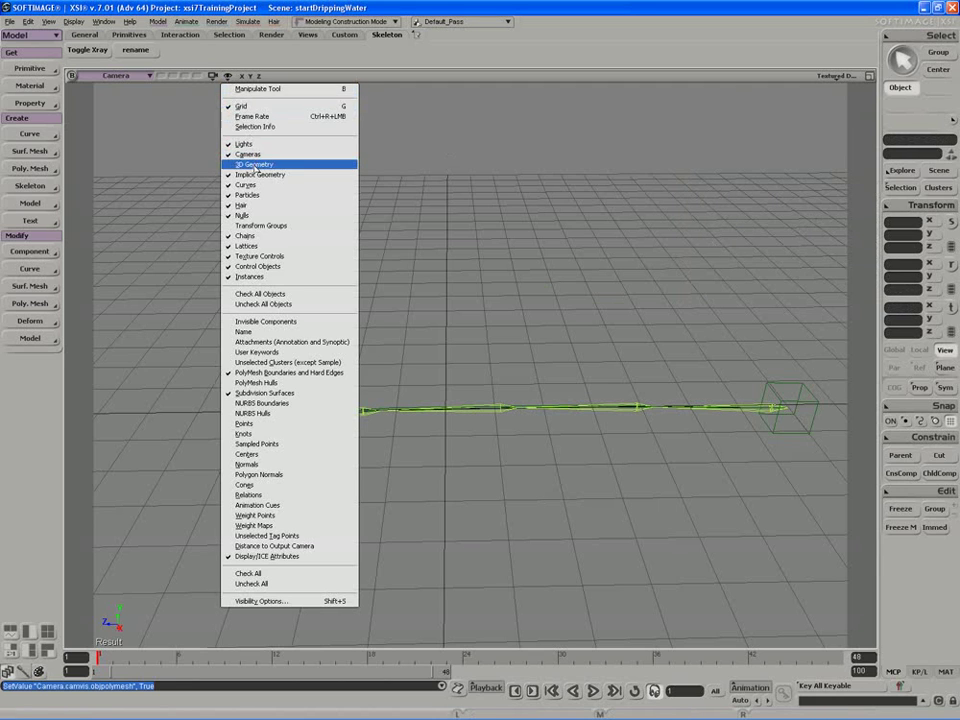
{"action": "left_click", "coordinate": [534, 388]}
{"action": "key", "text": "8"}
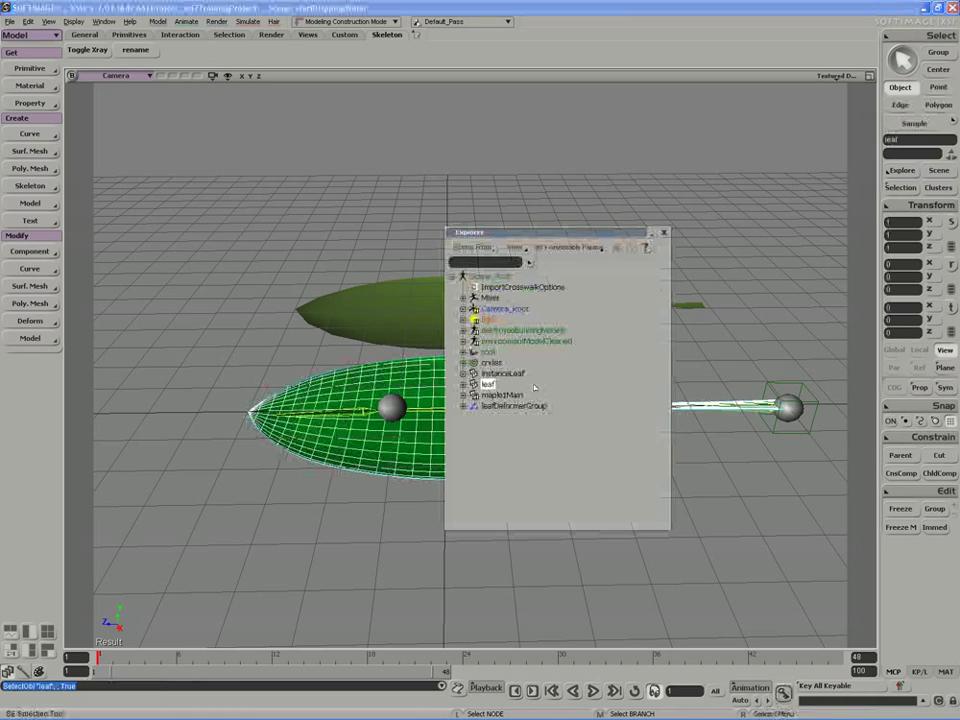
{"action": "left_click_drag", "start_coordinate": [512, 234], "coordinate": [765, 279]}
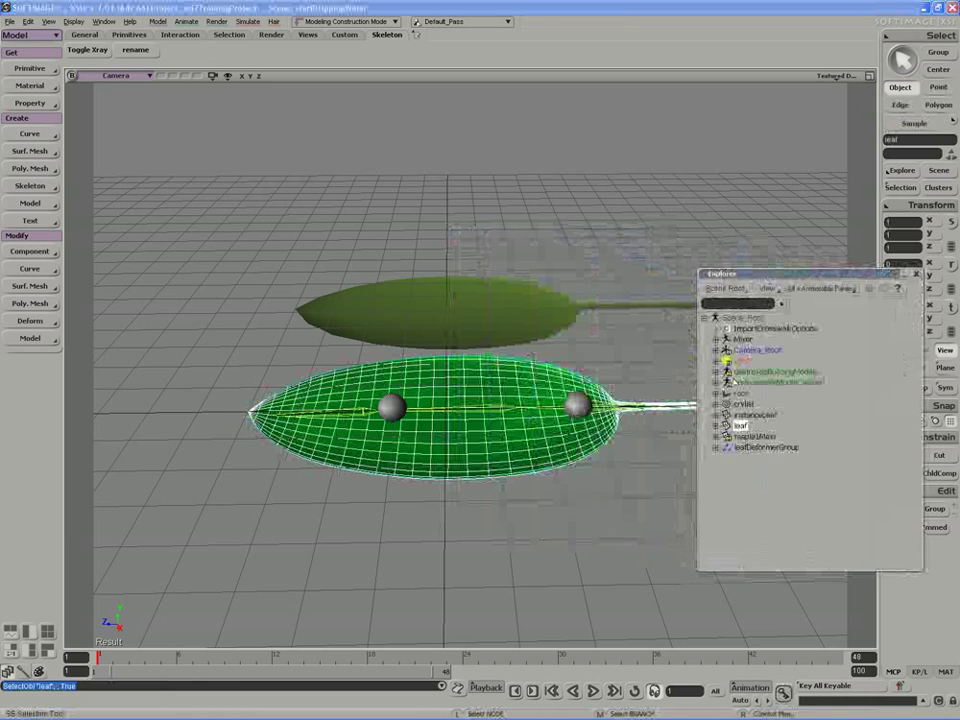
{"action": "left_click", "coordinate": [716, 426]}
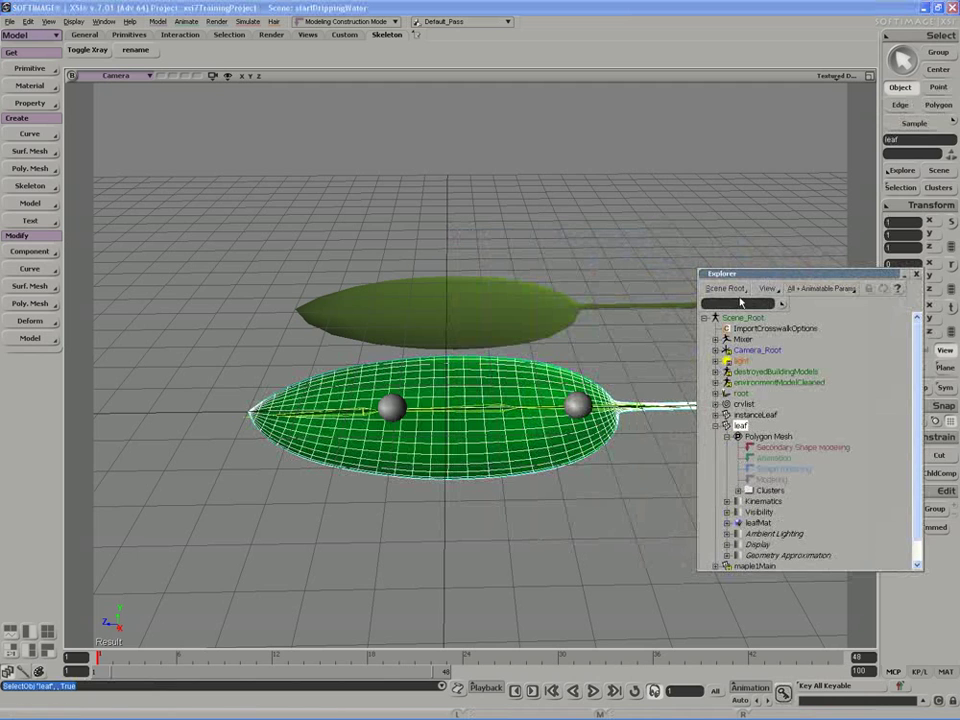
{"action": "left_click_drag", "start_coordinate": [755, 277], "coordinate": [729, 320]}
Select the three tail control spheres together, starting at the stem end and finishing nearest the leaf tip.
{"action": "key", "text": "s"}
{"action": "left_click_drag", "start_coordinate": [567, 344], "coordinate": [484, 276]}
{"action": "middle_click_drag", "start_coordinate": [484, 276], "coordinate": [489, 283]}
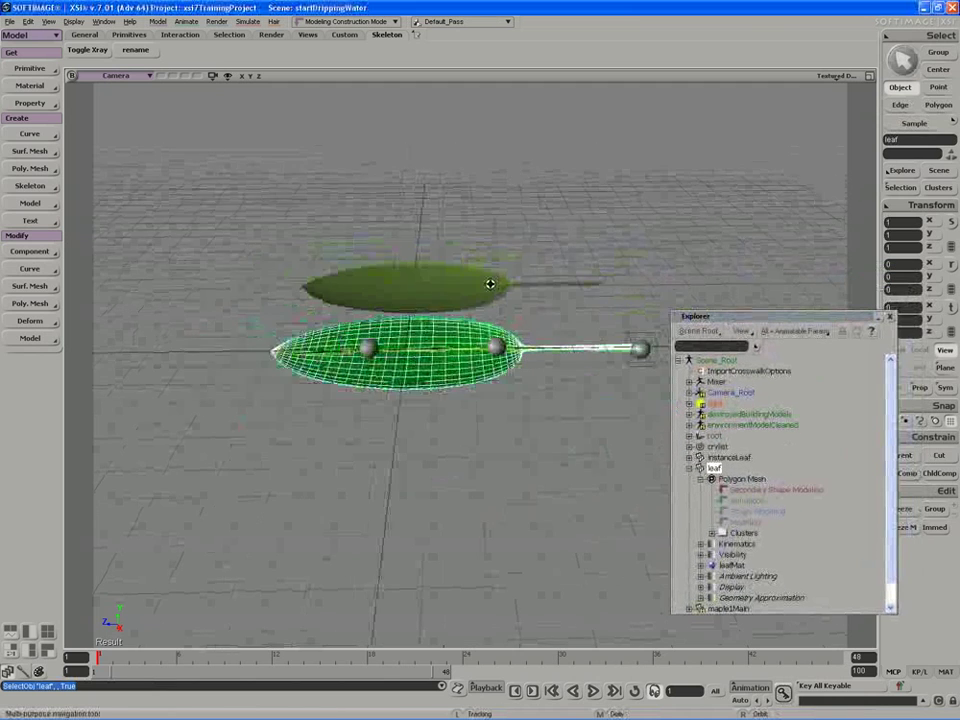
{"action": "left_click_drag", "start_coordinate": [489, 283], "coordinate": [458, 262]}
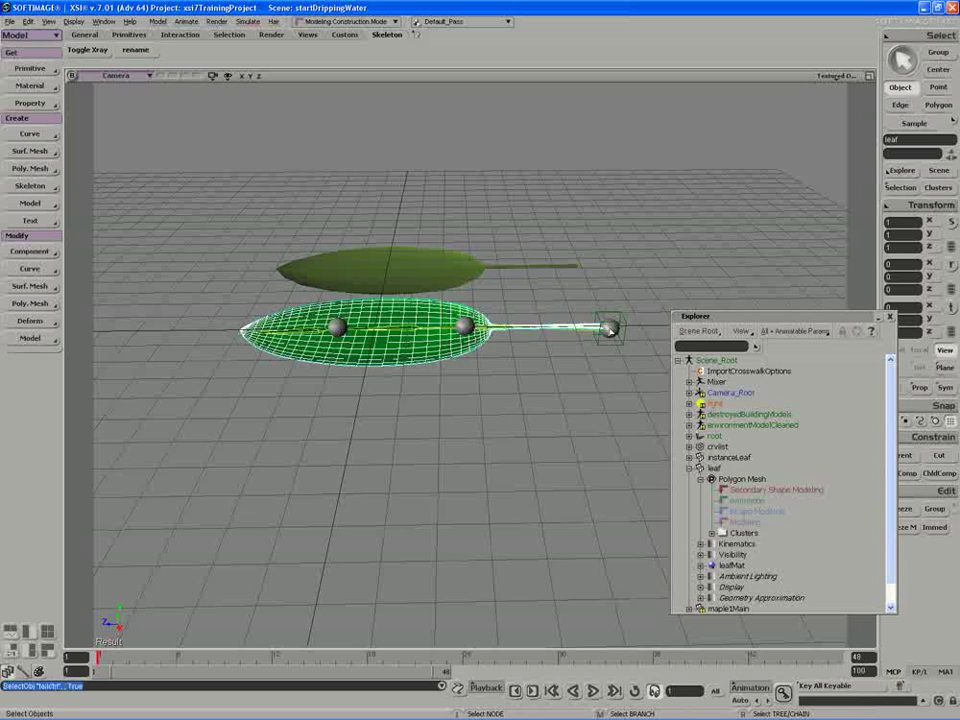
{"action": "left_click", "coordinate": [610, 328]}
{"action": "left_click", "coordinate": [463, 325], "text": "shift"}
{"action": "left_click", "coordinate": [338, 327], "text": "shift"}
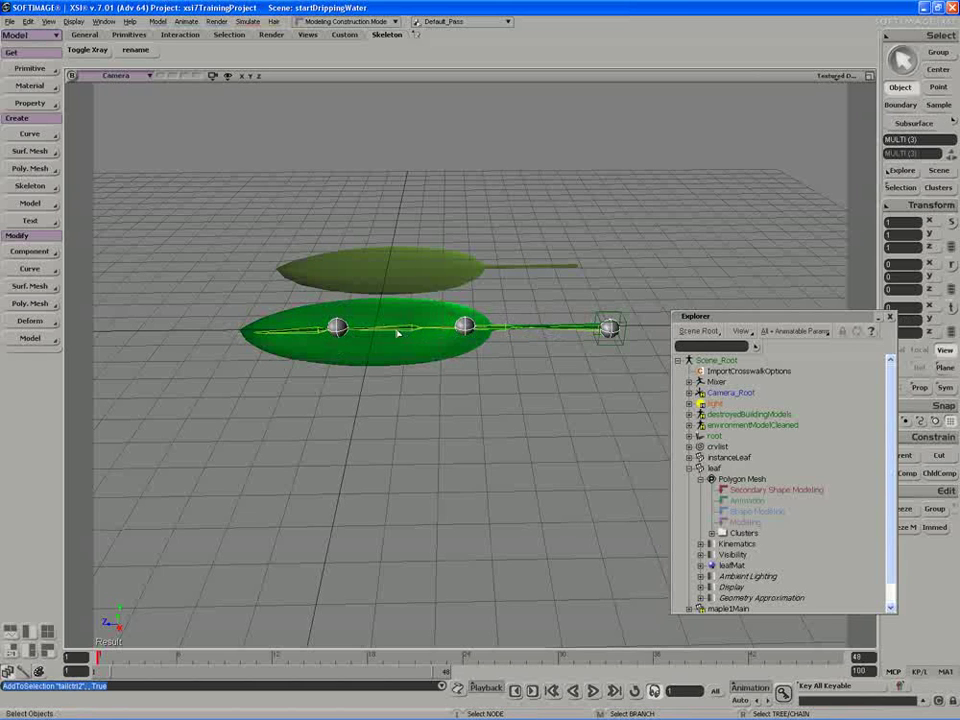
Preview the leaves in a render region, hide the region again and return to object selection.
{"action": "key", "text": "q"}
{"action": "left_click_drag", "start_coordinate": [272, 267], "coordinate": [499, 446]}
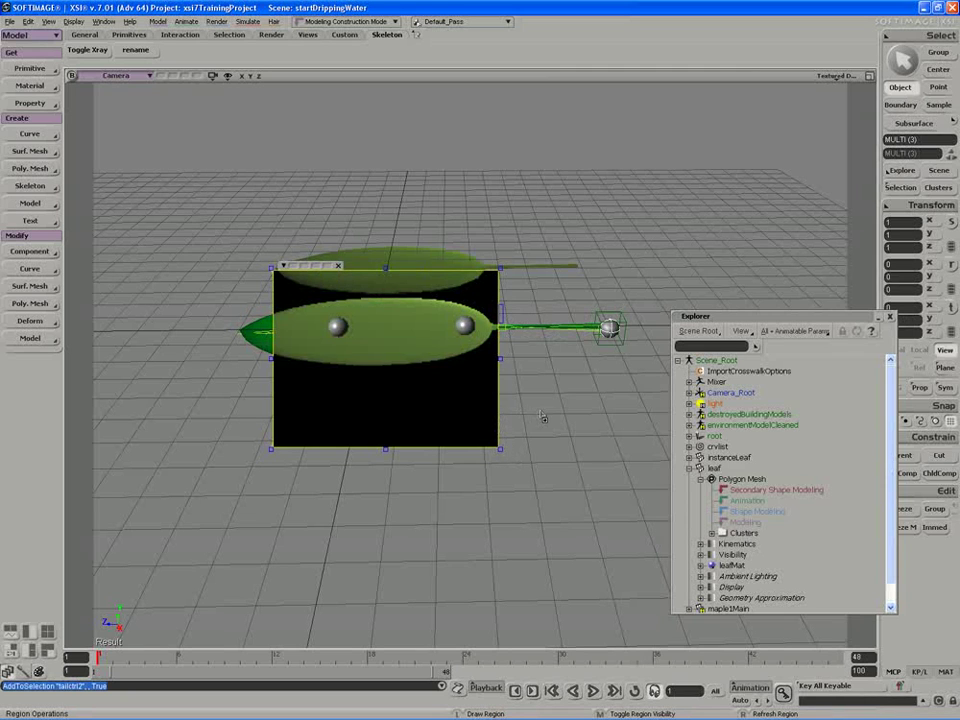
{"action": "middle_click", "coordinate": [535, 415]}
{"action": "key", "text": "space"}
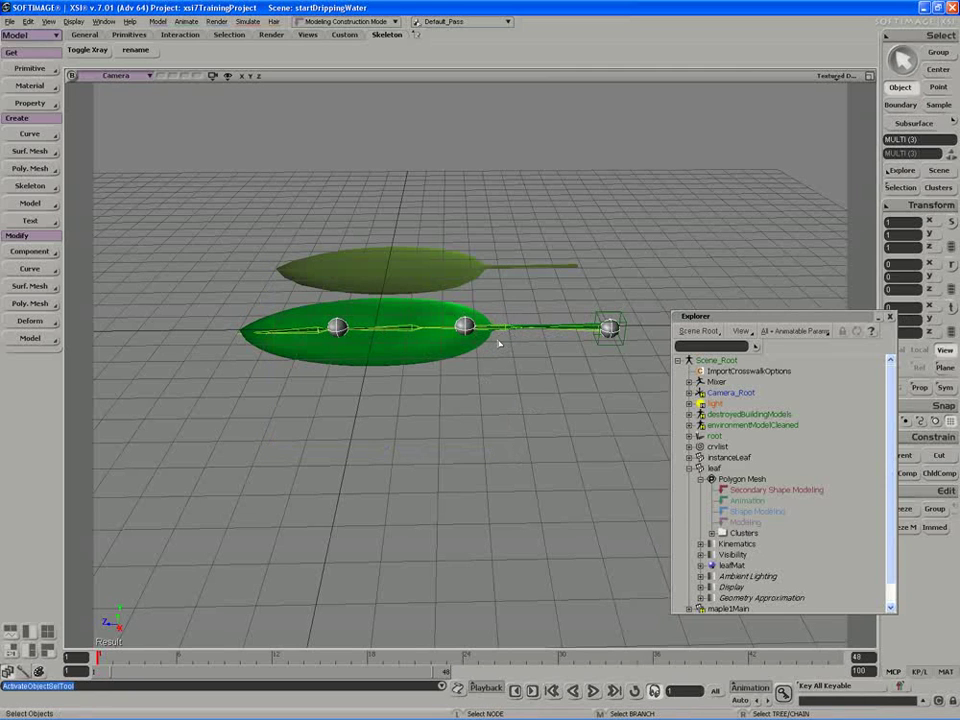
Create a group from the three selected control spheres and name it leafOffsetControls.
{"action": "left_click_drag", "start_coordinate": [704, 317], "coordinate": [660, 372]}
{"action": "key", "text": "ctrl+g"}
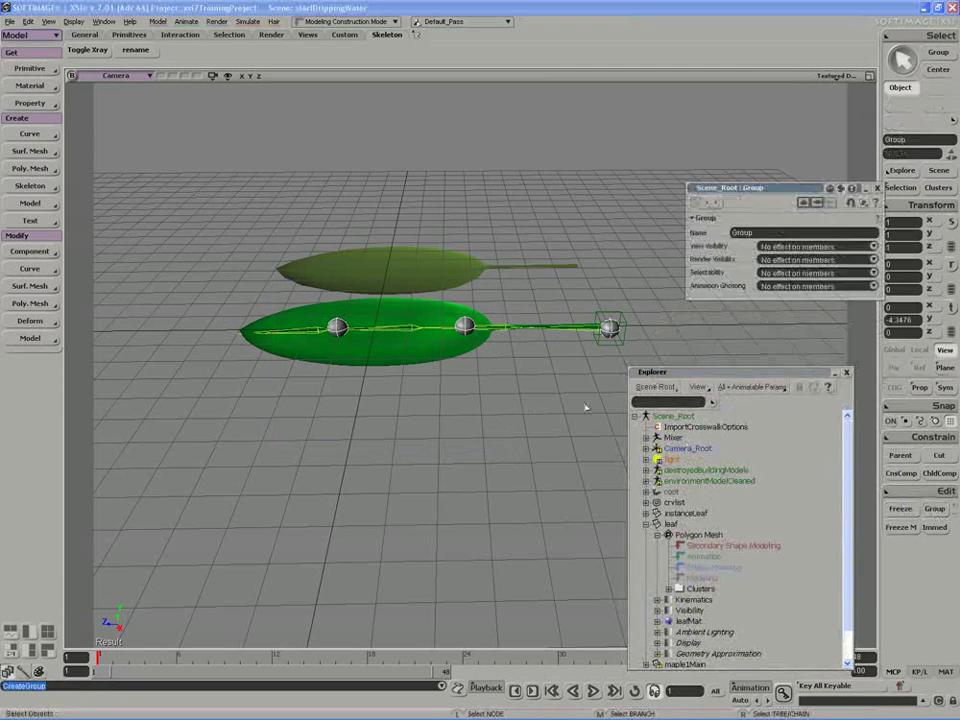
{"action": "double_click", "coordinate": [742, 232]}
{"action": "type", "text": "leafG"}
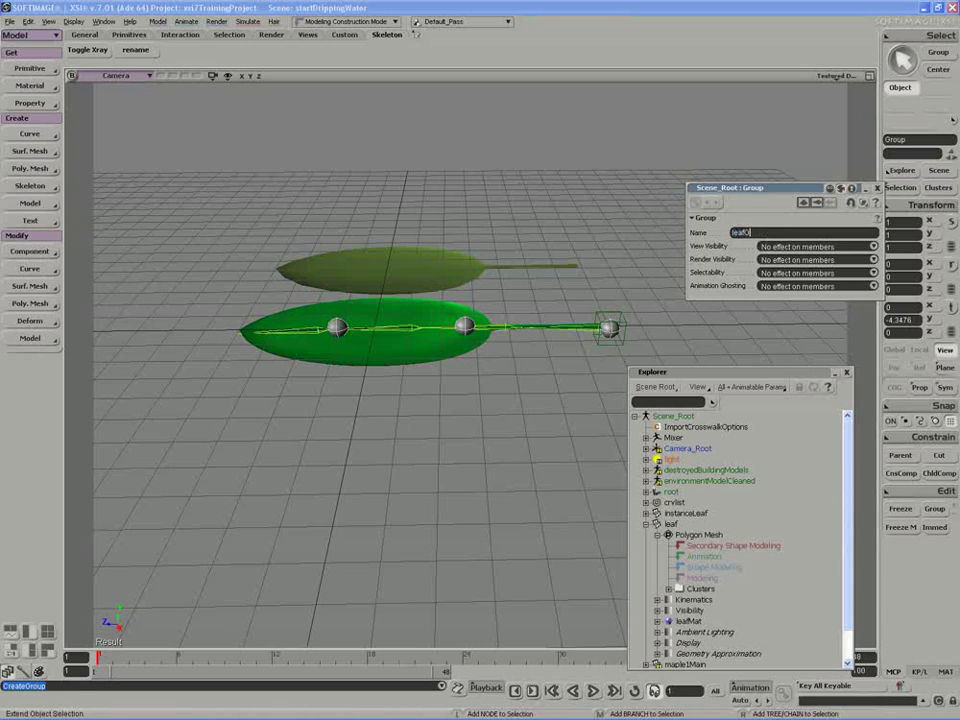
{"action": "type", "text": "ffsetControl"}
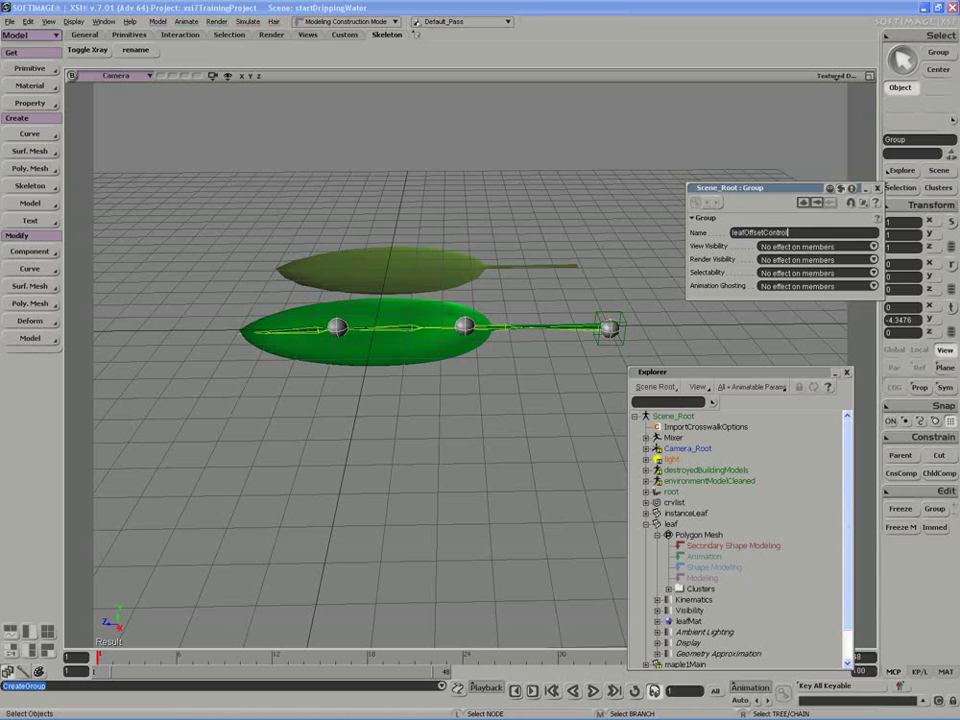
{"action": "type", "text": "s"}
{"action": "key", "text": "Return"}
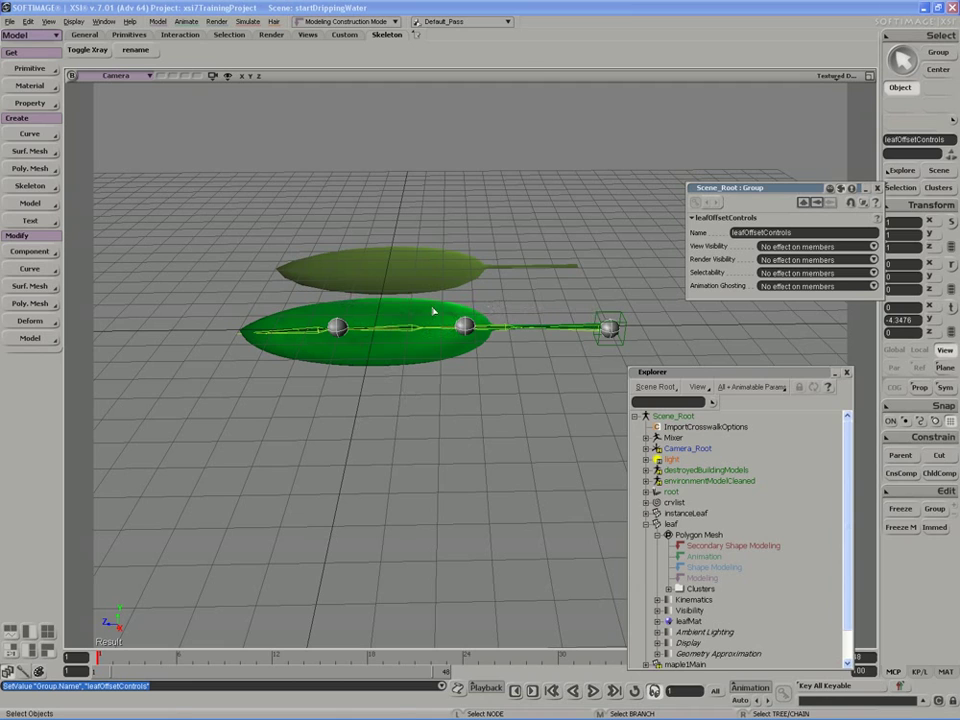
Set the leafOffsetControls group's render visibility to Hide members and check the leaves in a render region.
{"action": "left_click", "coordinate": [793, 260]}
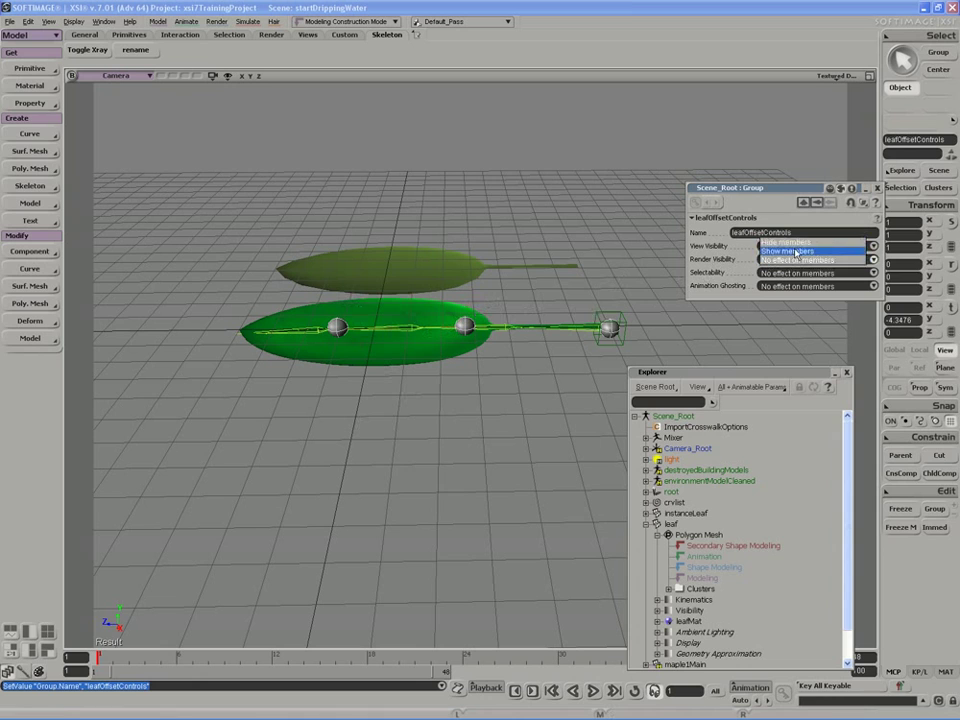
{"action": "left_click", "coordinate": [796, 254]}
{"action": "key", "text": "q"}
{"action": "left_click_drag", "start_coordinate": [652, 212], "coordinate": [221, 399]}
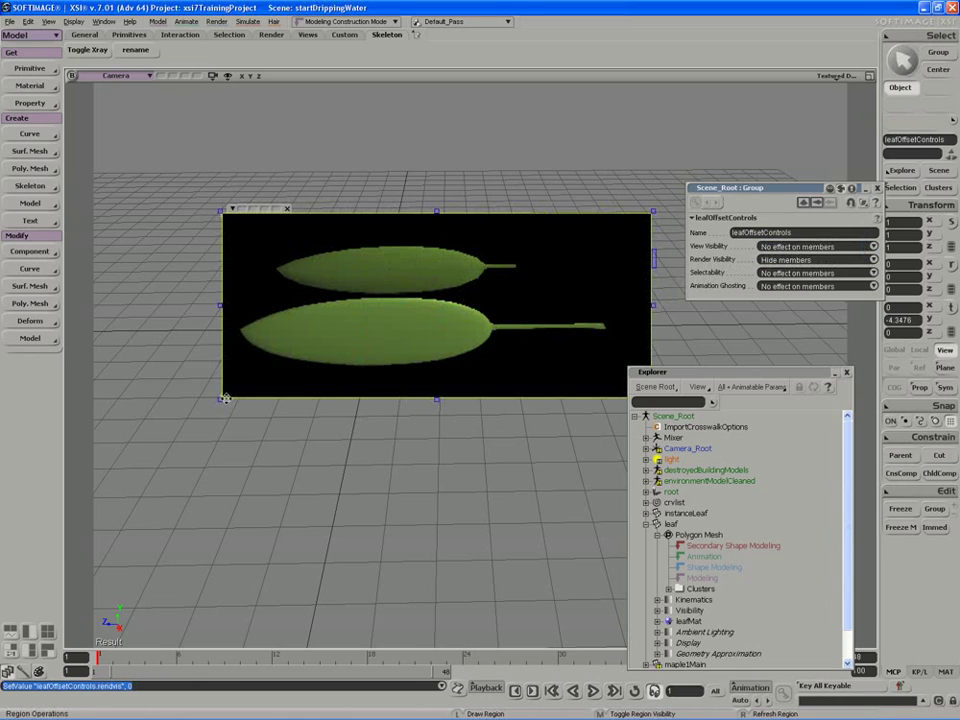
{"action": "middle_click", "coordinate": [228, 459]}
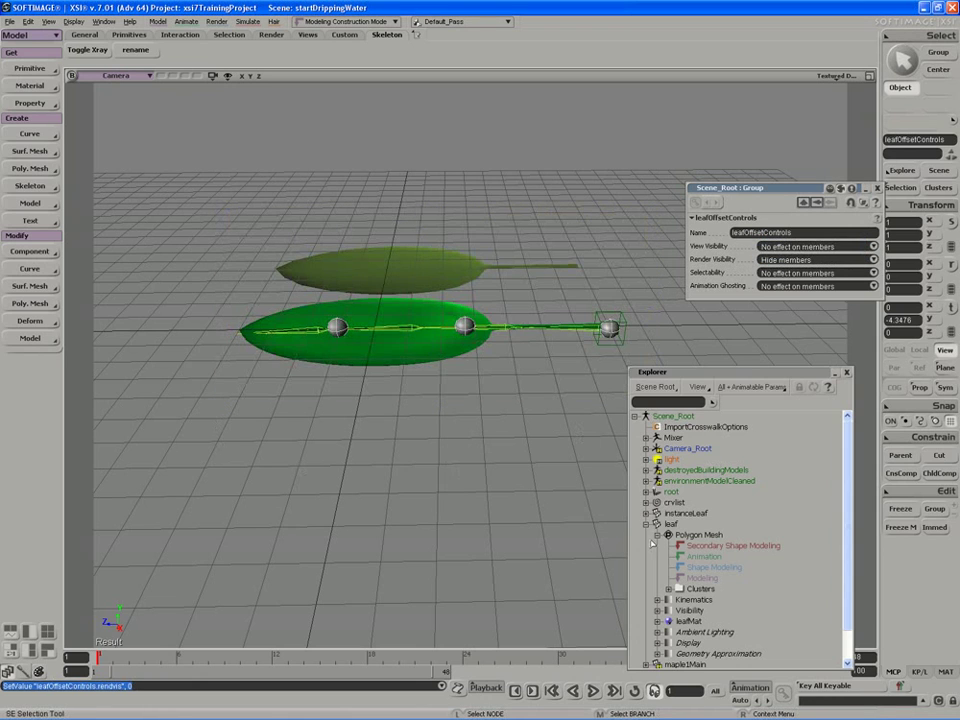
Envelope the green leaf to leafDeformerGroup, applying the envelope as an animation operator.
{"action": "left_click", "coordinate": [646, 524]}
{"action": "left_click", "coordinate": [400, 360]}
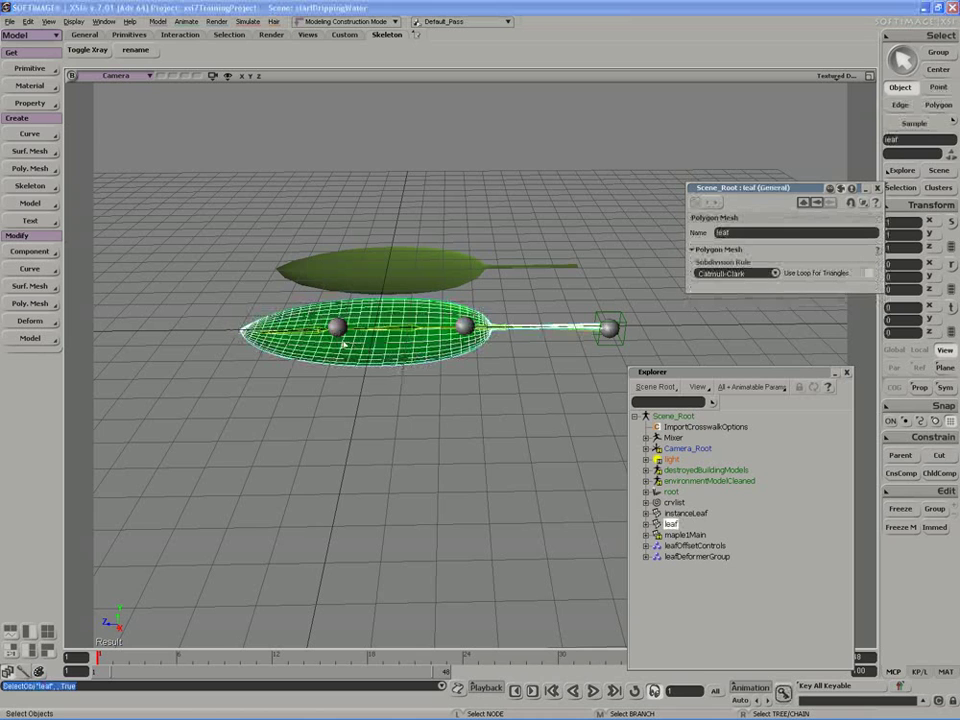
{"action": "key", "text": "2"}
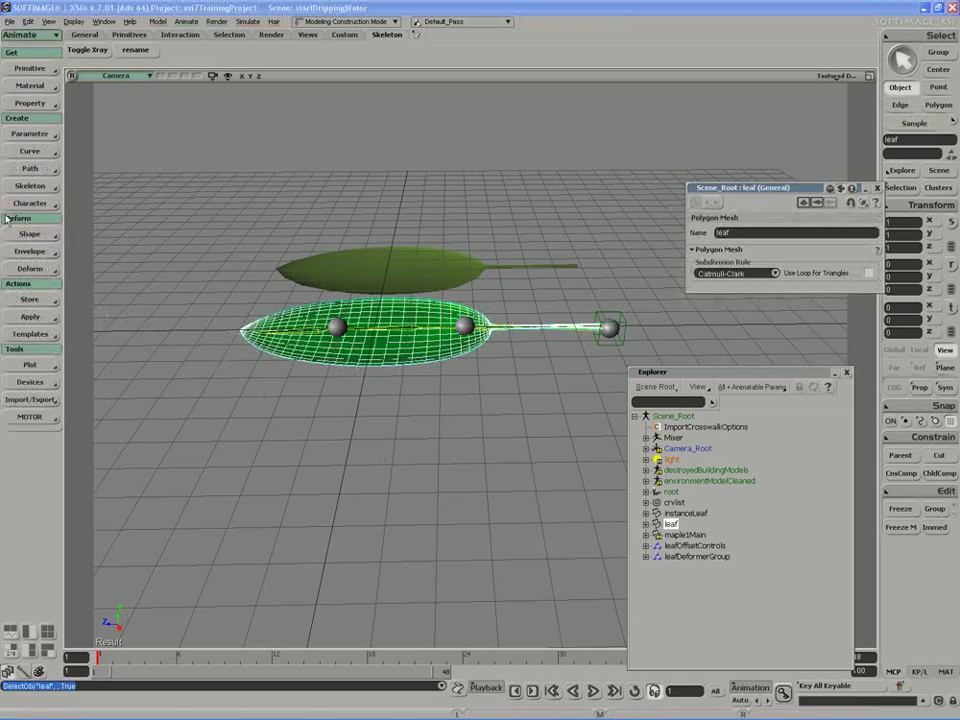
{"action": "left_click", "coordinate": [30, 251]}
{"action": "left_click", "coordinate": [94, 251]}
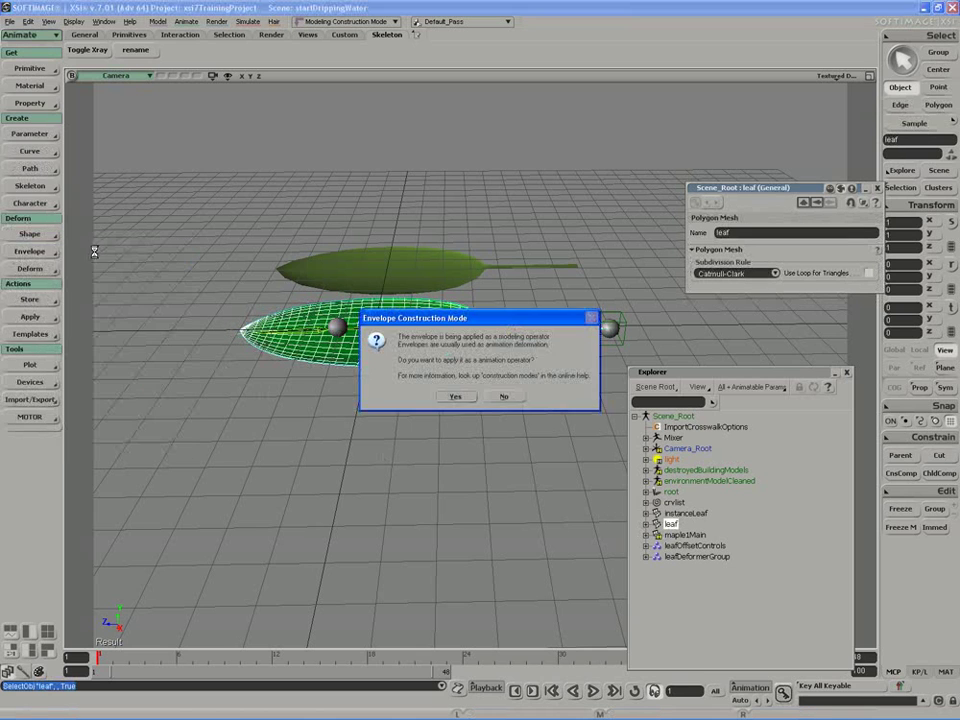
{"action": "left_click", "coordinate": [460, 398]}
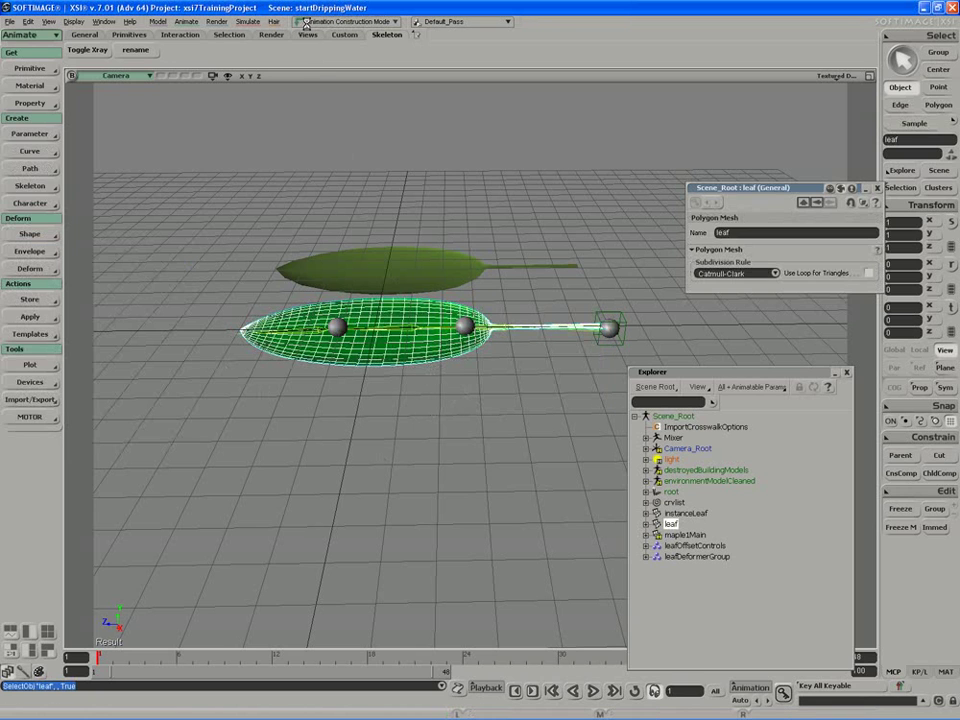
{"action": "key", "text": "s"}
{"action": "left_click_drag", "start_coordinate": [523, 480], "coordinate": [505, 474]}
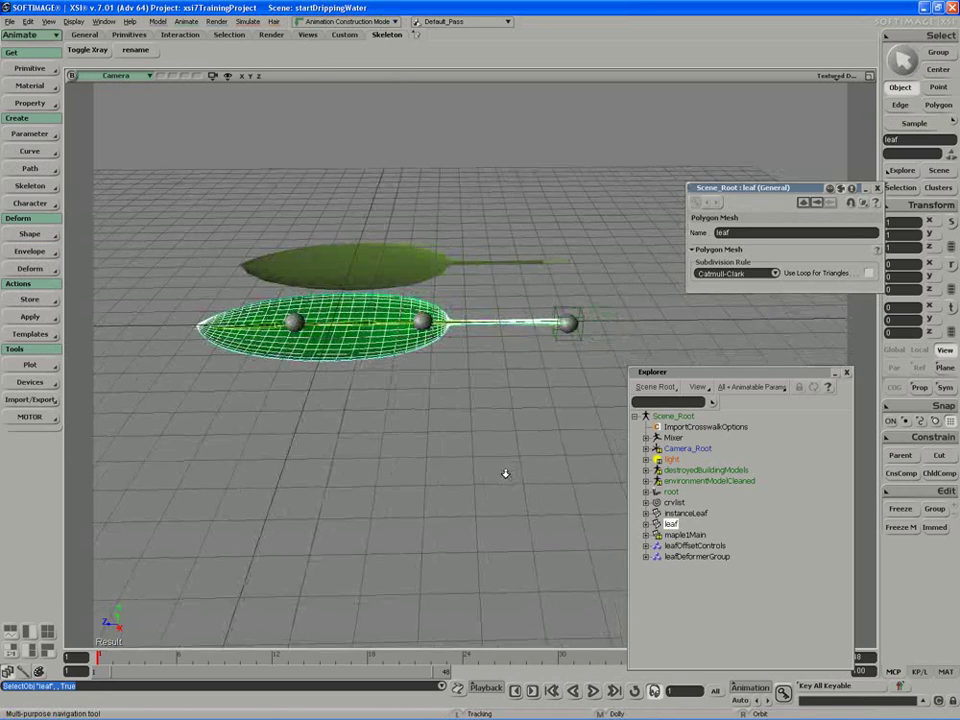
{"action": "middle_click_drag", "start_coordinate": [505, 474], "coordinate": [526, 486]}
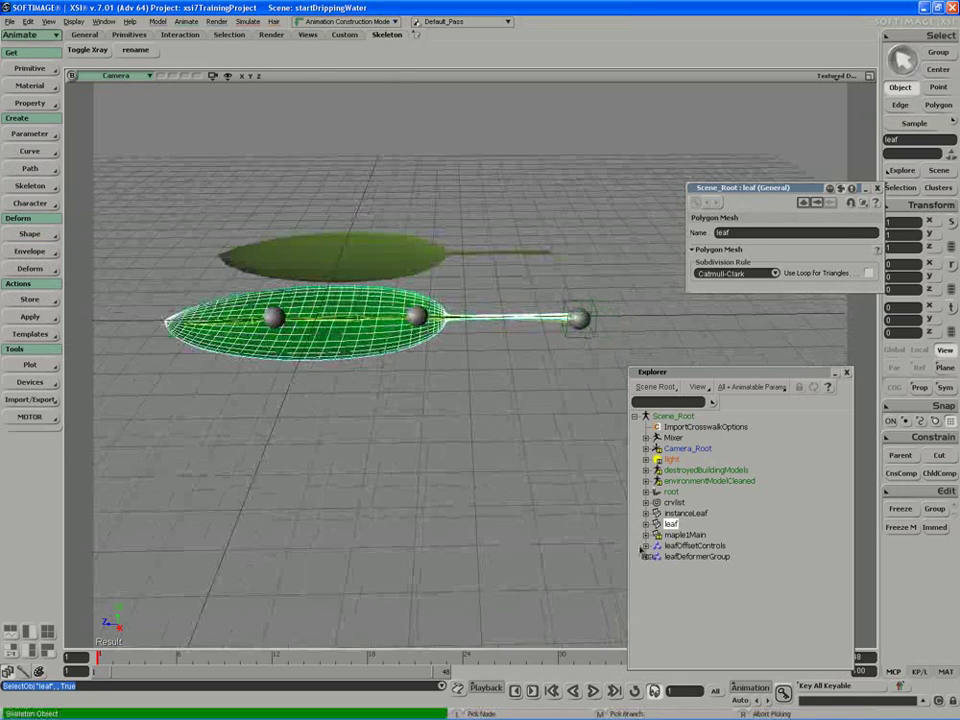
{"action": "left_click", "coordinate": [691, 559]}
{"action": "right_click", "coordinate": [466, 454]}
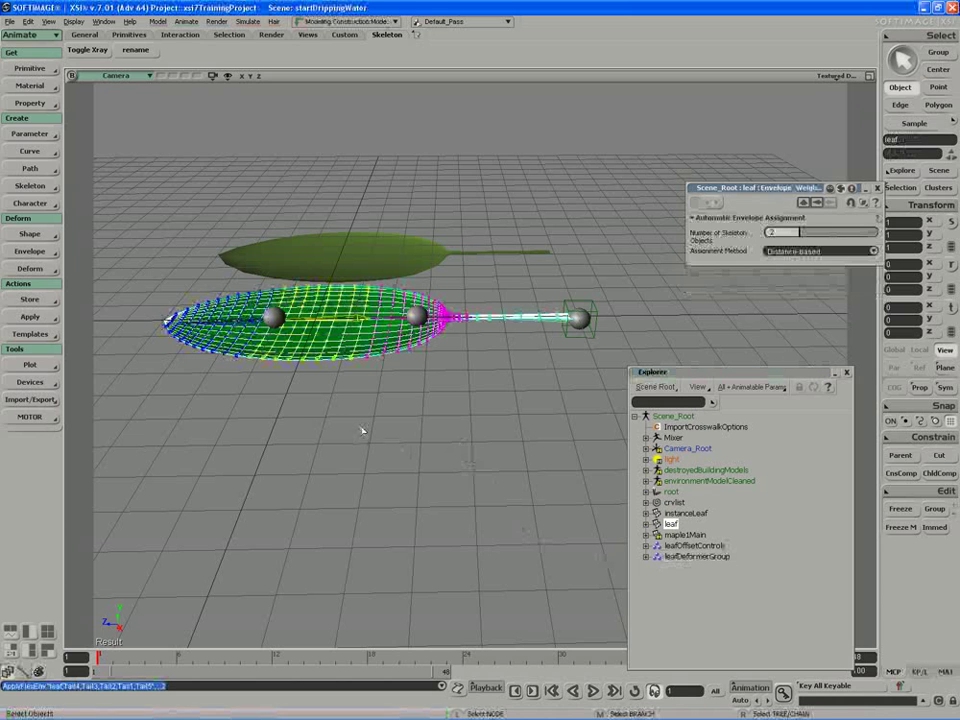
Set the leaf envelope's number of skeleton objects to 1 and inspect the weight colours along the leaf.
{"action": "key", "text": "s"}
{"action": "left_click_drag", "start_coordinate": [362, 431], "coordinate": [378, 432]}
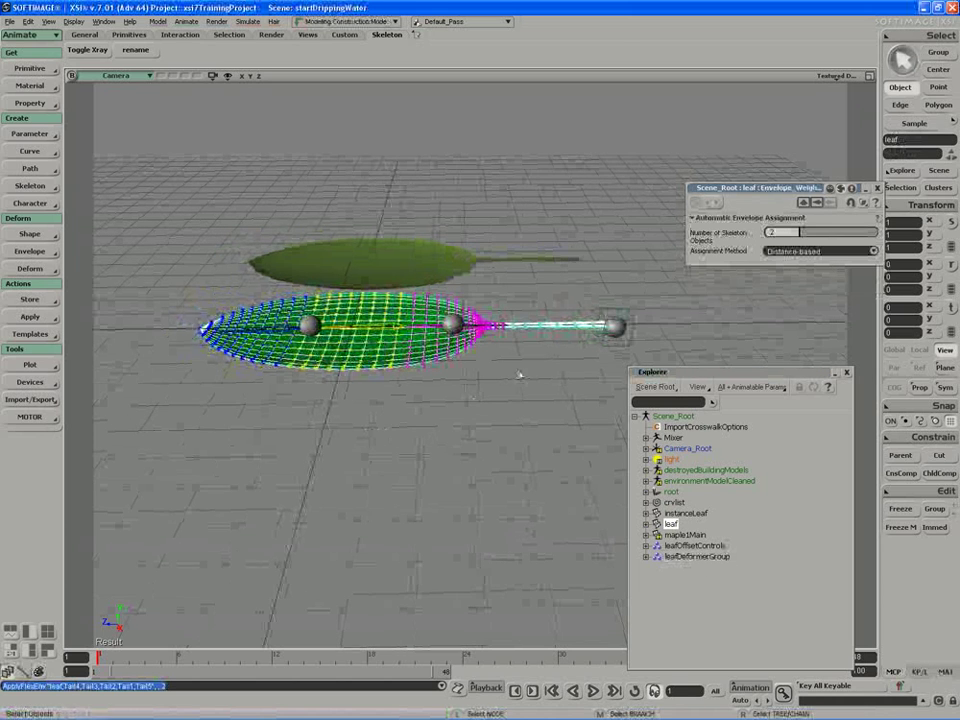
{"action": "key", "text": "w"}
{"action": "key", "text": "s"}
{"action": "right_click_drag", "start_coordinate": [366, 347], "coordinate": [374, 376]}
{"action": "left_click", "coordinate": [807, 234]}
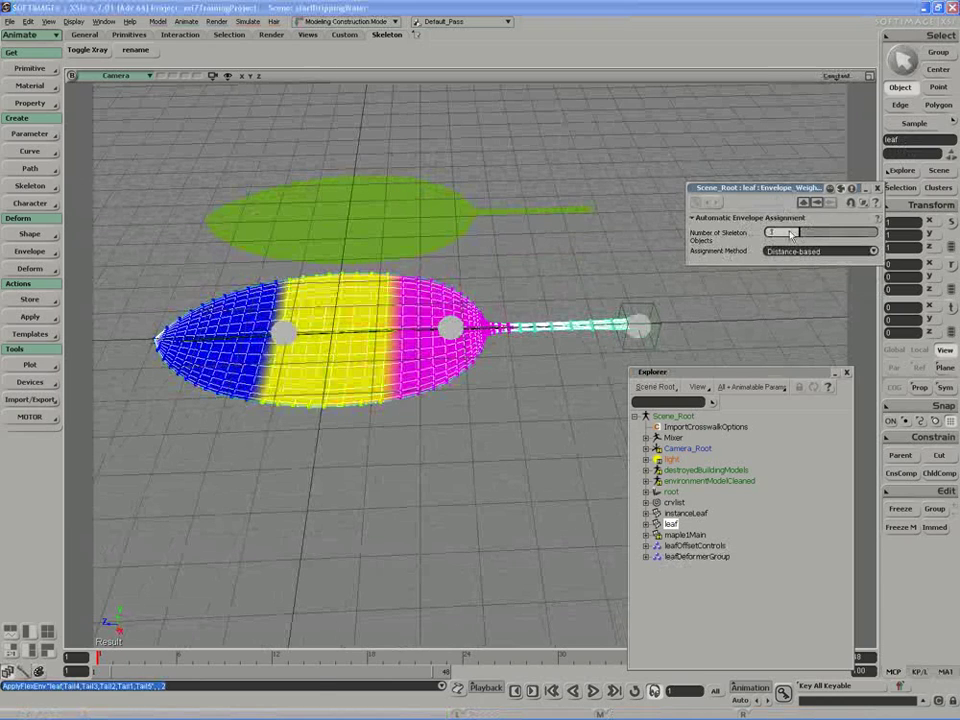
{"action": "key", "text": "s"}
{"action": "right_click_drag", "start_coordinate": [536, 388], "coordinate": [533, 383]}
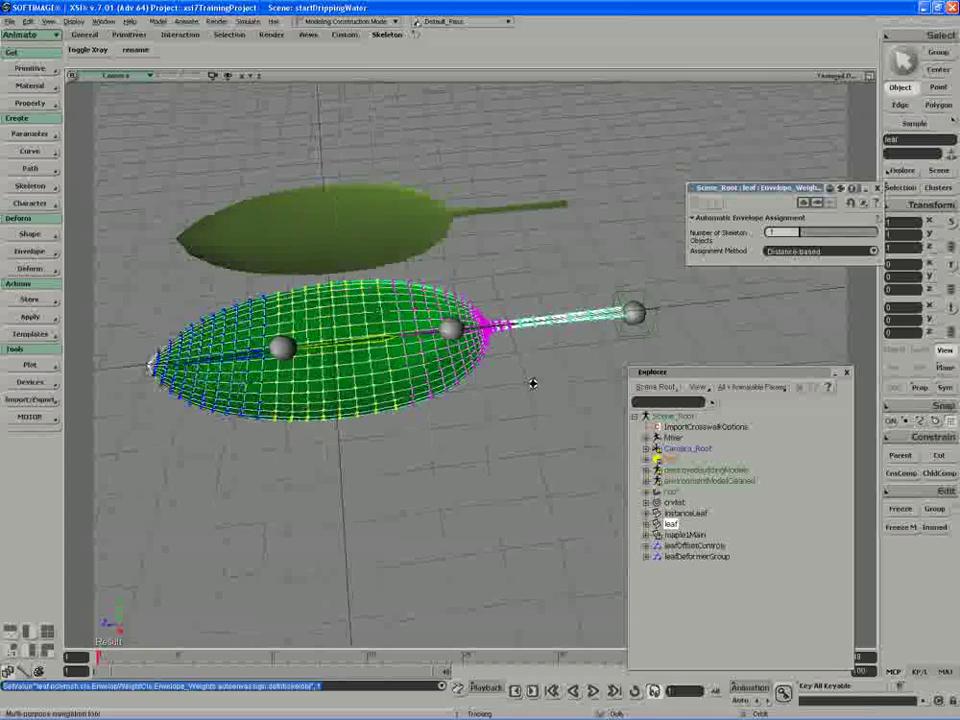
{"action": "left_click_drag", "start_coordinate": [533, 383], "coordinate": [540, 407]}
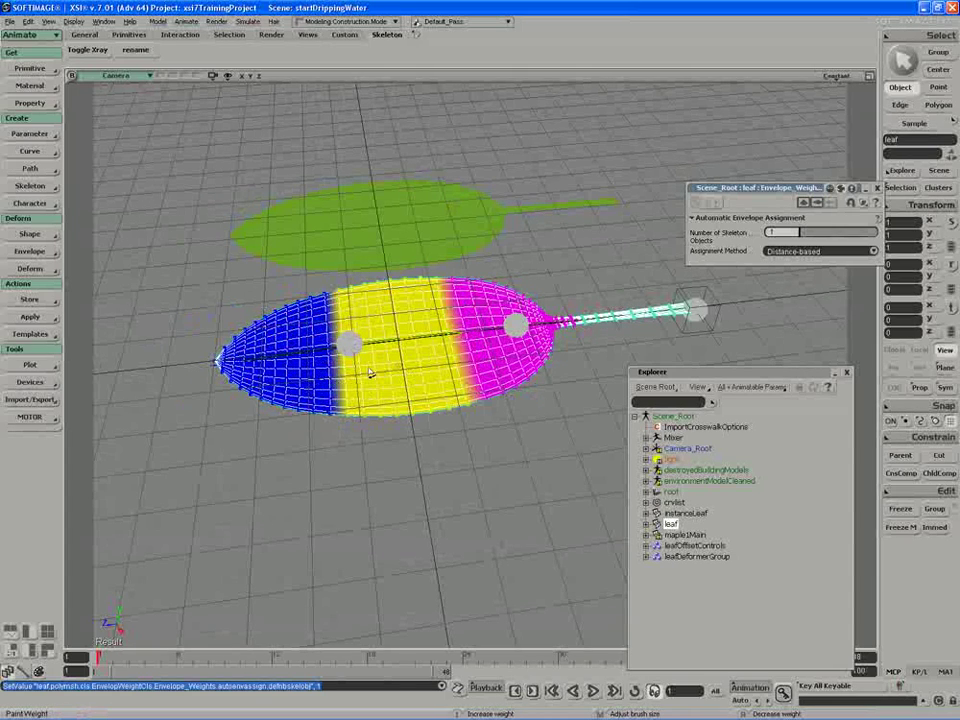
Smooth the leaf's envelope weights with neighborhood depth 3 and distance profile scaling 1.54, closing the property and Explorer windows.
{"action": "left_click", "coordinate": [33, 251]}
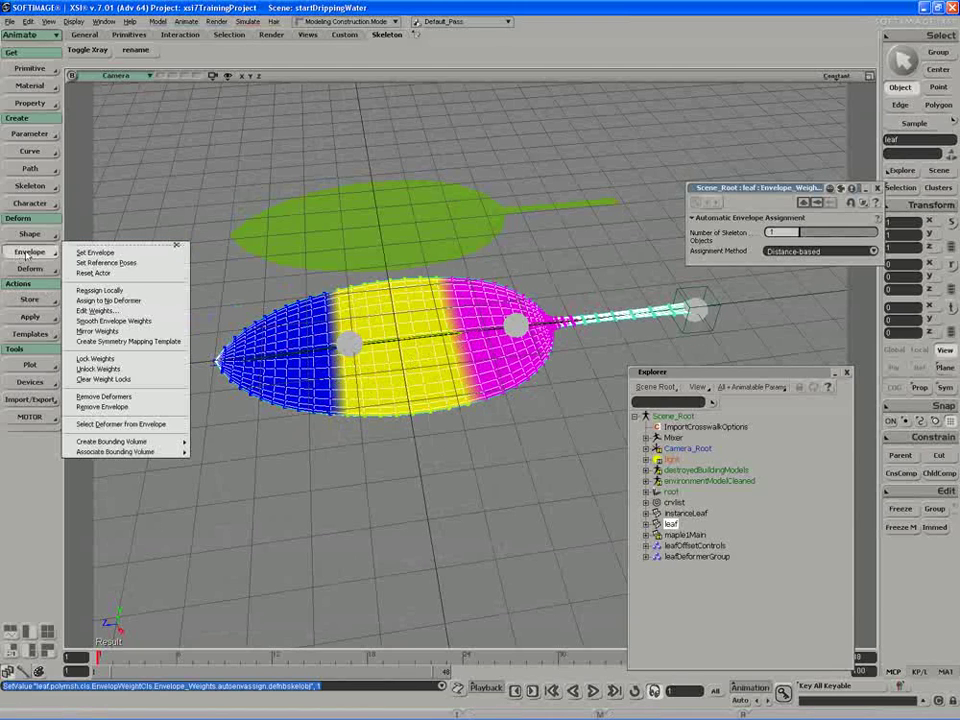
{"action": "left_click", "coordinate": [114, 321]}
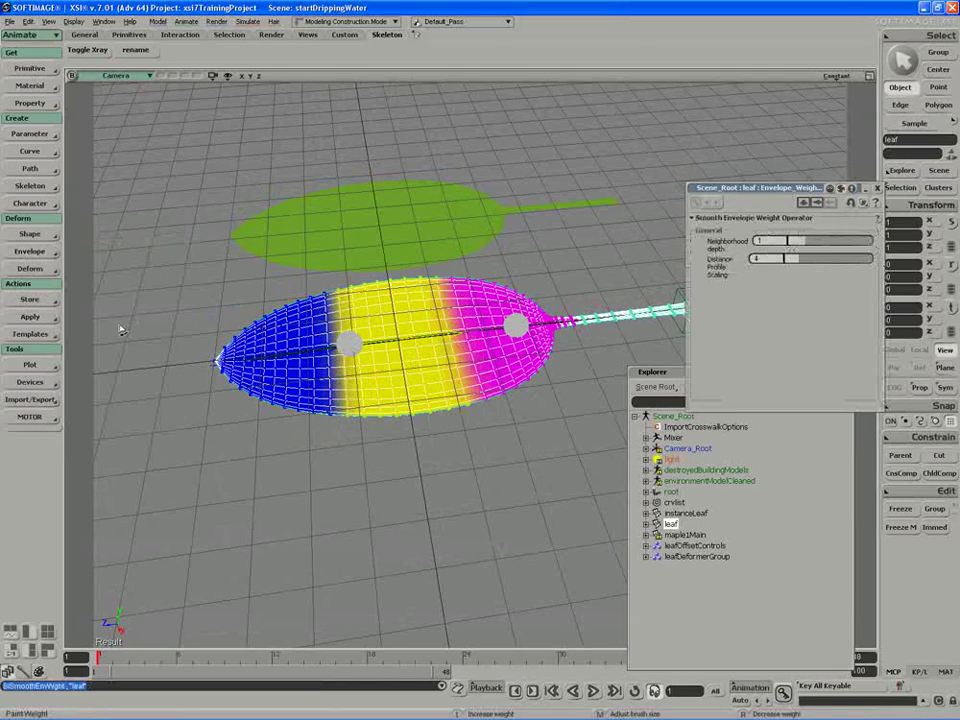
{"action": "left_click", "coordinate": [822, 243]}
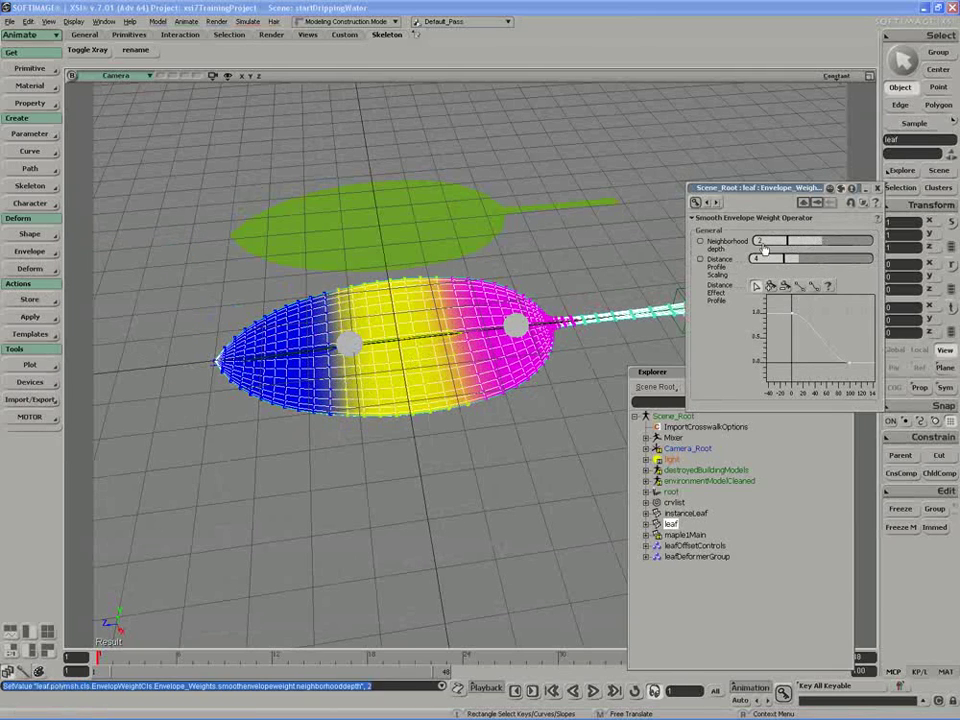
{"action": "left_click_drag", "start_coordinate": [796, 260], "coordinate": [787, 259]}
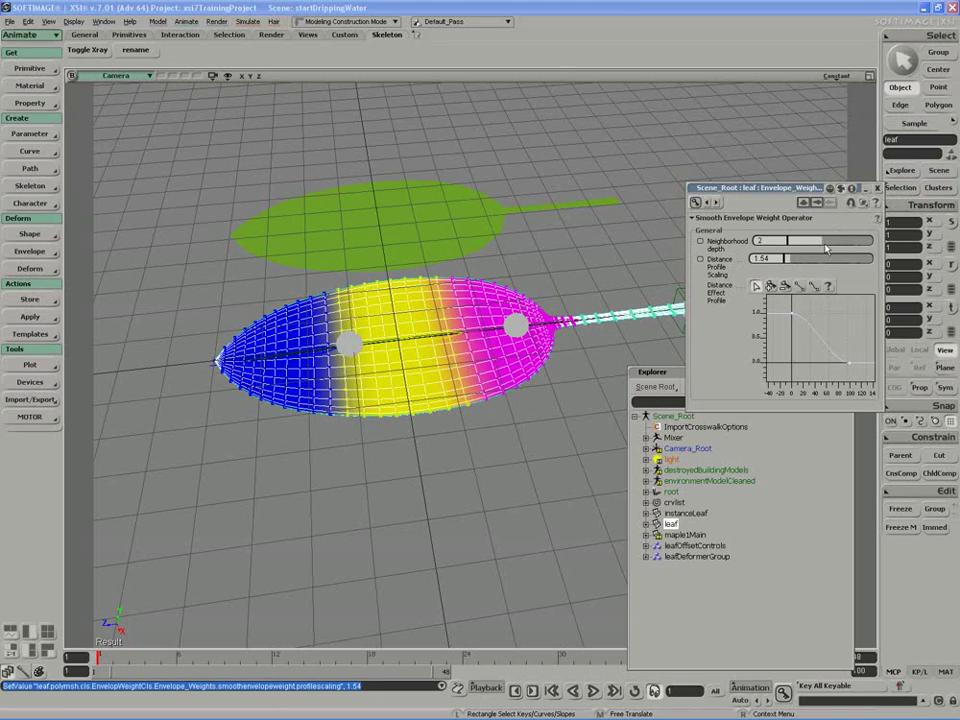
{"action": "left_click_drag", "start_coordinate": [826, 247], "coordinate": [842, 243]}
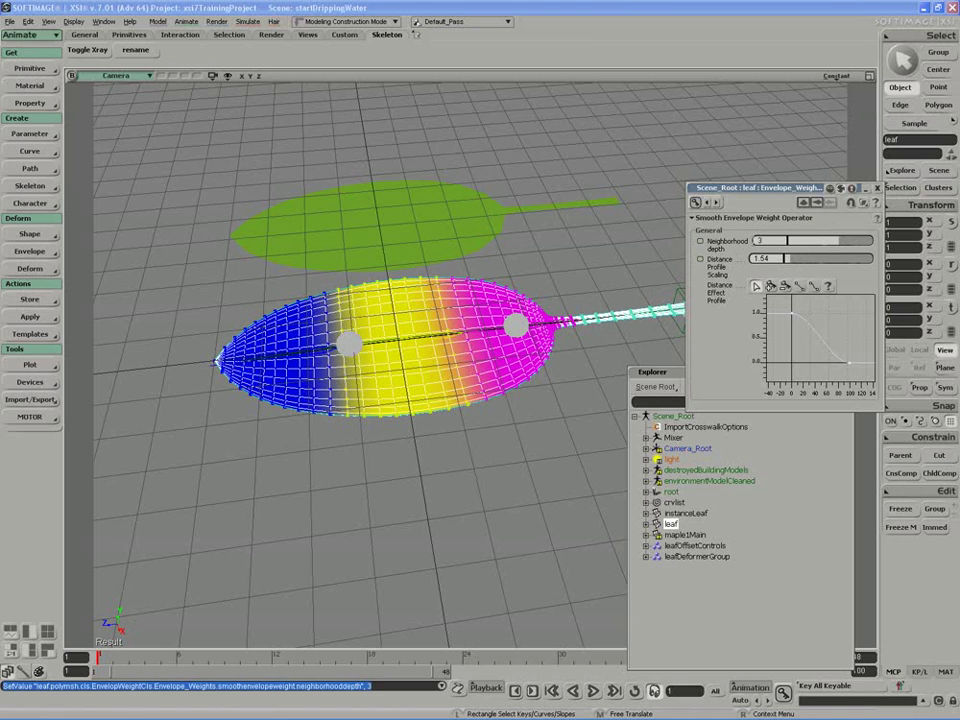
{"action": "left_click", "coordinate": [877, 188]}
{"action": "left_click", "coordinate": [848, 373]}
{"action": "key", "text": "space"}
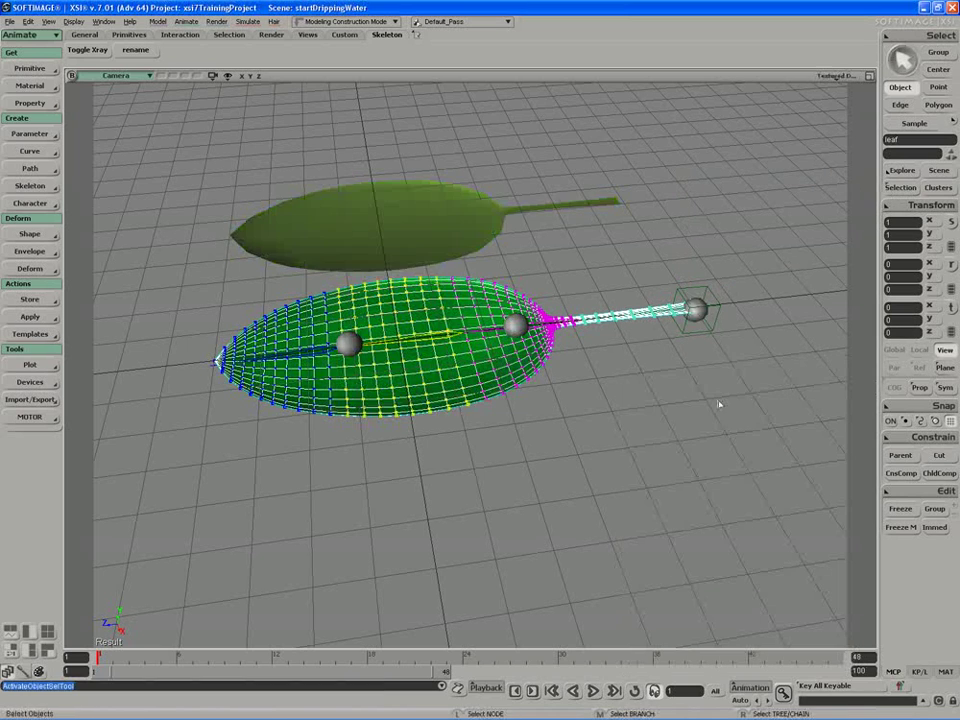
Select the skeleton's root at the stem end and play the animation from the start.
{"action": "key", "text": "s"}
{"action": "left_click_drag", "start_coordinate": [690, 403], "coordinate": [632, 413]}
{"action": "right_click_drag", "start_coordinate": [632, 413], "coordinate": [632, 380]}
{"action": "left_click", "coordinate": [632, 370]}
{"action": "key", "text": "s"}
{"action": "left_click_drag", "start_coordinate": [625, 368], "coordinate": [617, 409]}
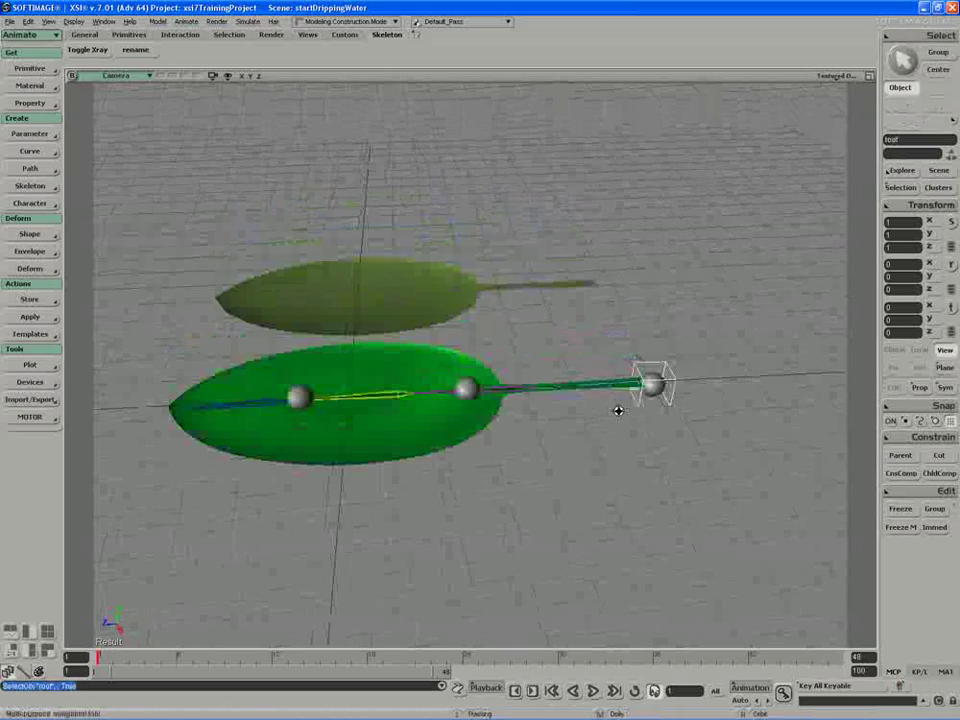
{"action": "right_click_drag", "start_coordinate": [617, 409], "coordinate": [617, 377]}
{"action": "left_click", "coordinate": [594, 690]}
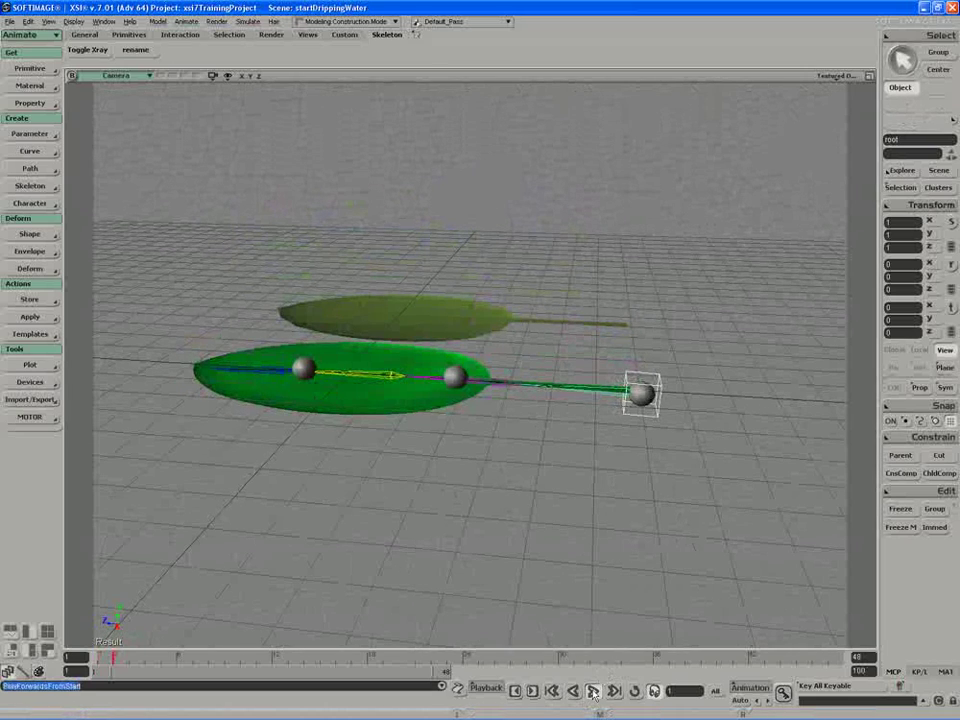
Try moving the root vertically to test the leaf's bending, undo the move and replay from frame 1.
{"action": "key", "text": "v"}
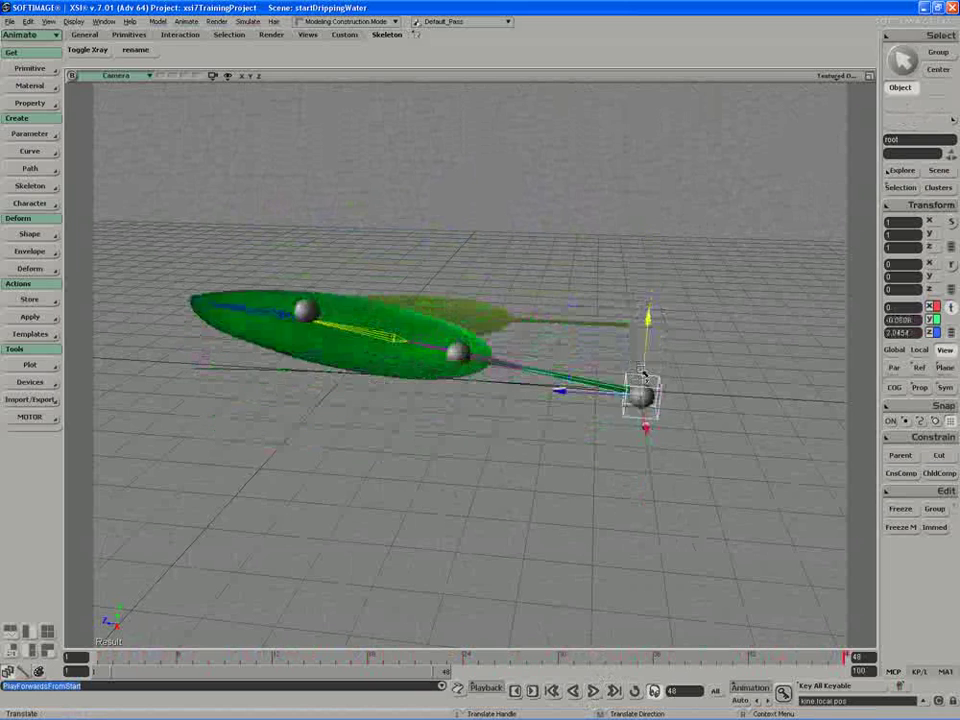
{"action": "left_click_drag", "start_coordinate": [648, 338], "coordinate": [635, 364]}
{"action": "key", "text": "ctrl+z"}
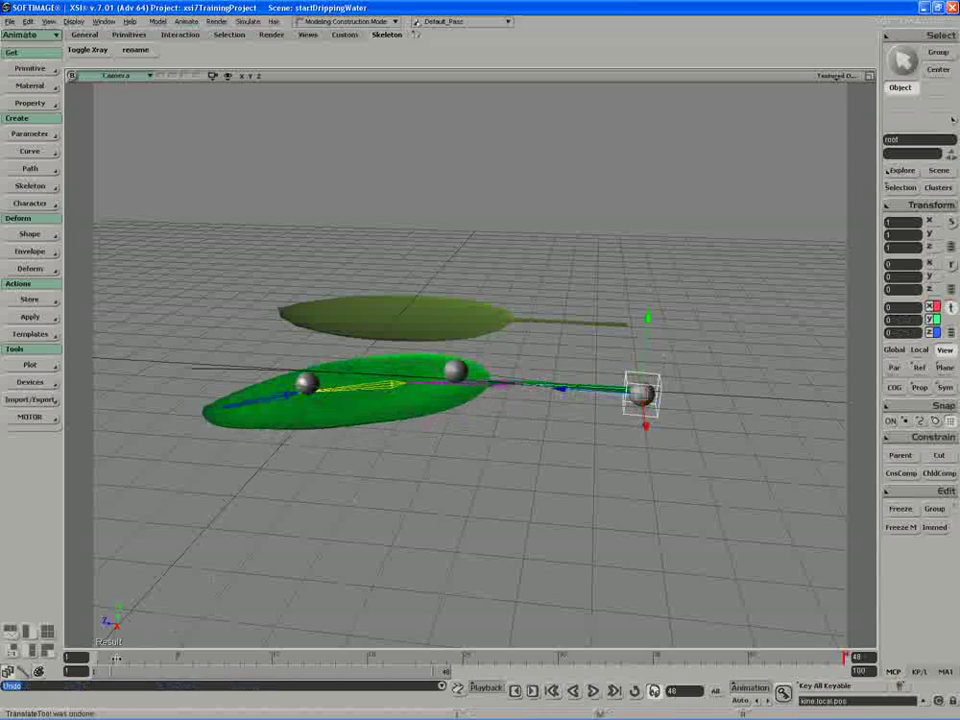
{"action": "left_click_drag", "start_coordinate": [150, 657], "coordinate": [97, 660]}
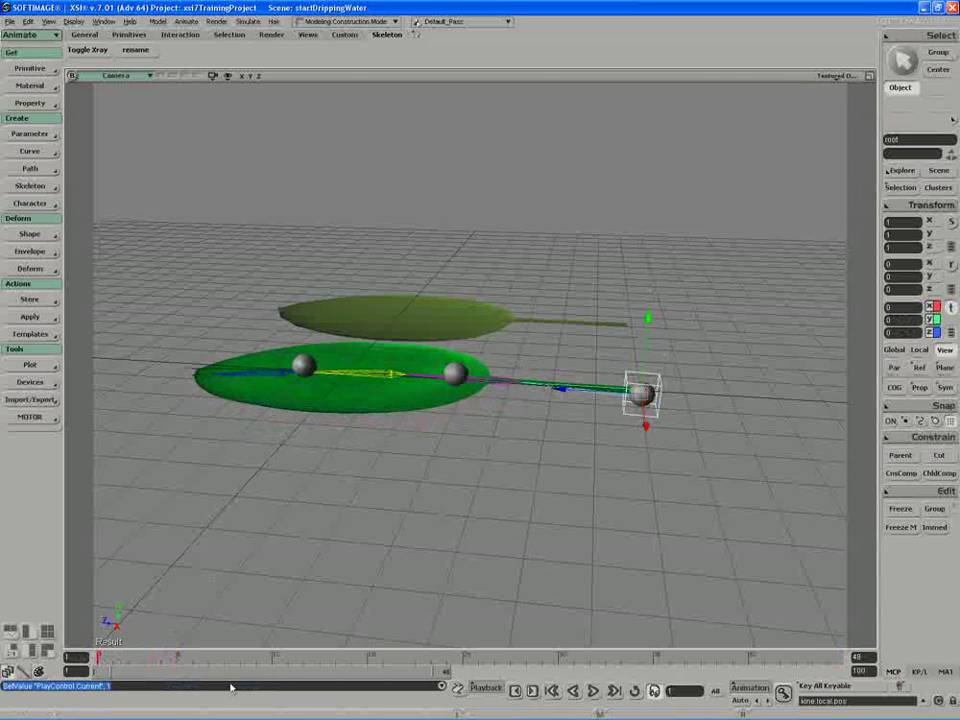
{"action": "left_click", "coordinate": [593, 691]}
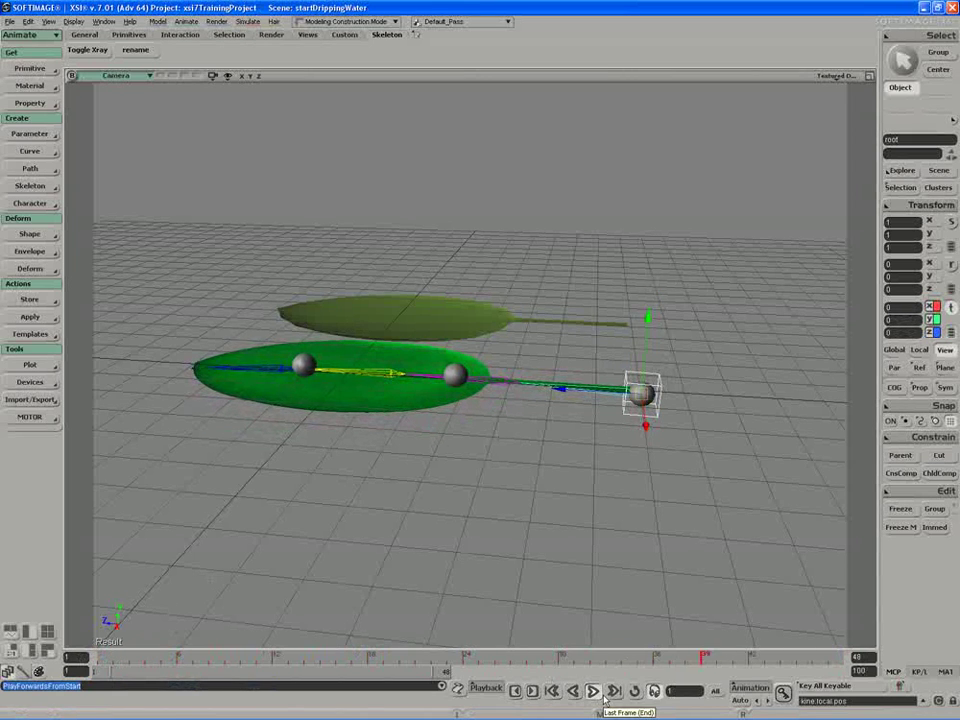
Open the root's TailControl properties, move them clear of the leaf and reset the tail simulation.
{"action": "left_click", "coordinate": [899, 187]}
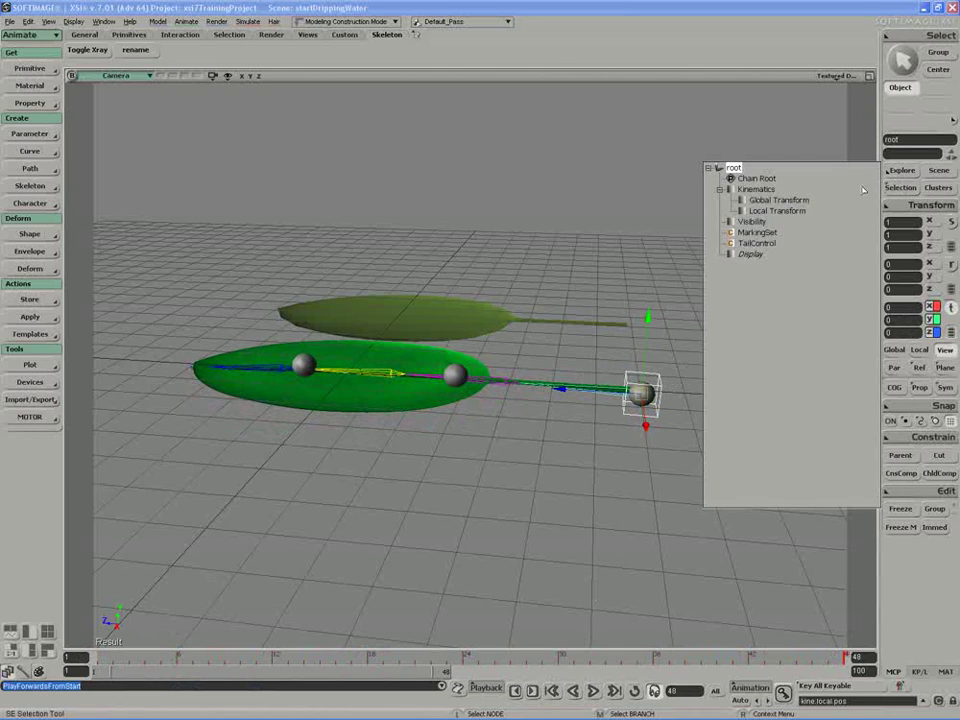
{"action": "left_click", "coordinate": [731, 246]}
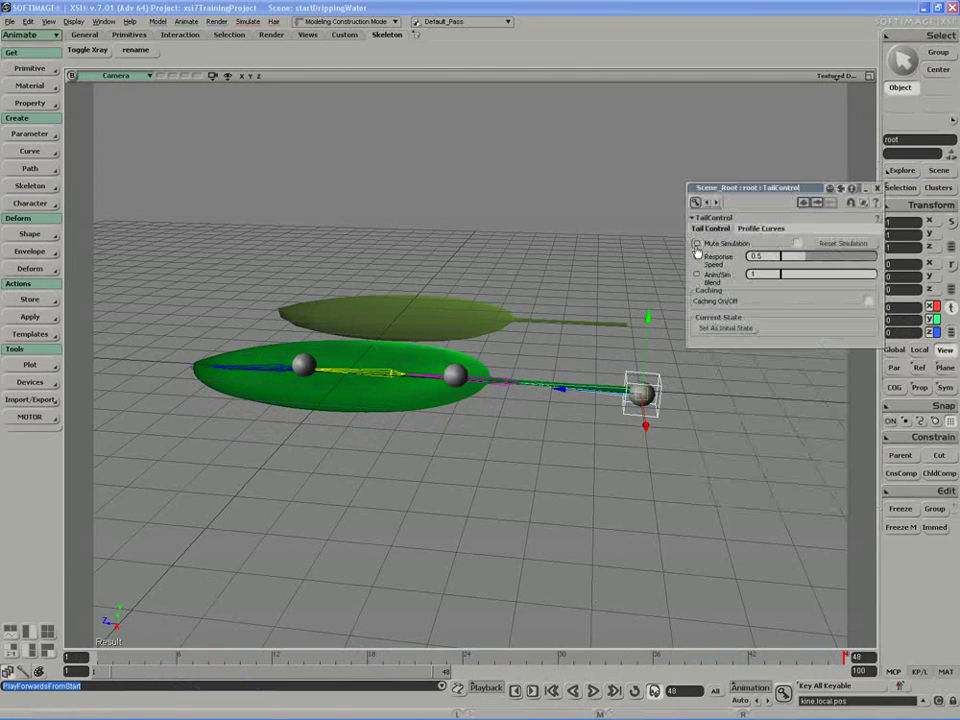
{"action": "left_click_drag", "start_coordinate": [754, 183], "coordinate": [606, 115]}
{"action": "left_click", "coordinate": [743, 180]}
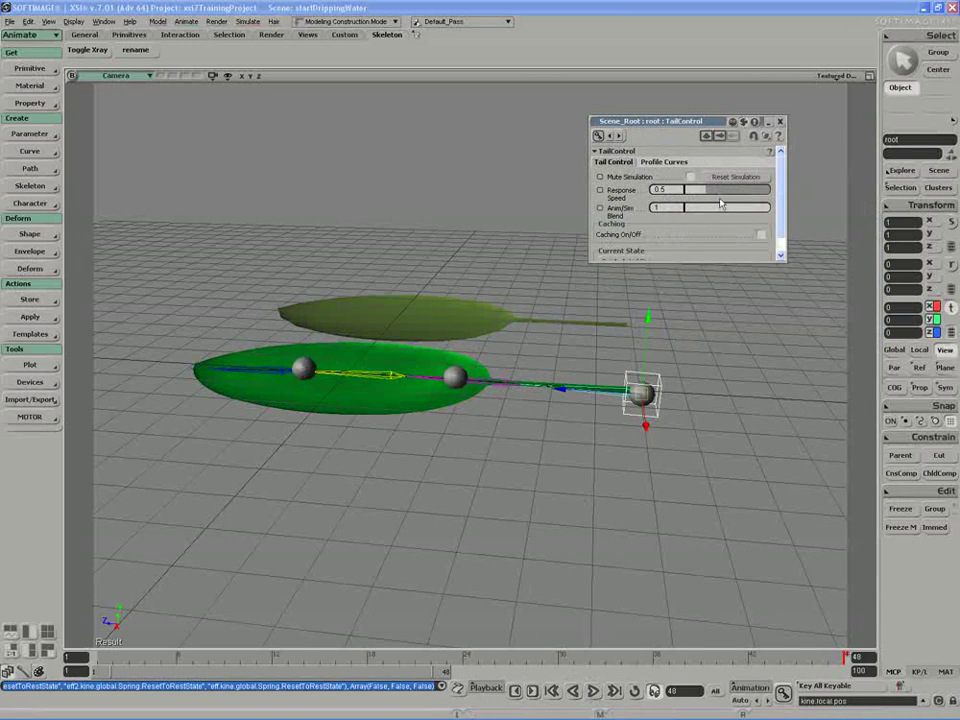
Return the timeline to frame 1, switch back to object selection and close the TailControl properties.
{"action": "key", "text": "s"}
{"action": "right_click_drag", "start_coordinate": [530, 407], "coordinate": [562, 428]}
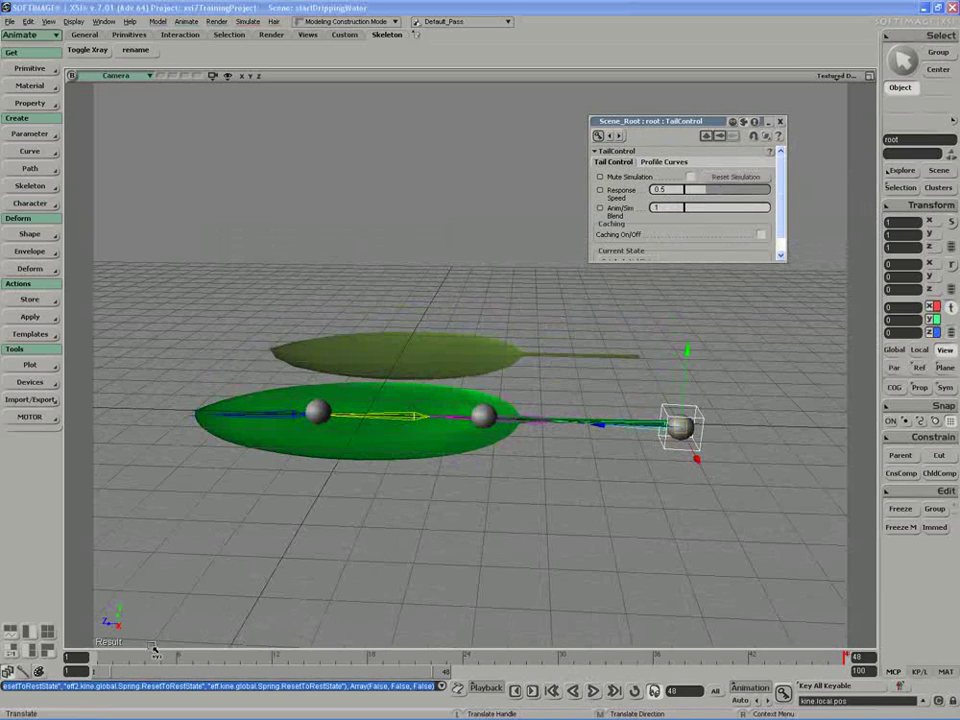
{"action": "left_click", "coordinate": [95, 657]}
{"action": "key", "text": "s"}
{"action": "right_click_drag", "start_coordinate": [446, 424], "coordinate": [362, 471]}
{"action": "key", "text": "space"}
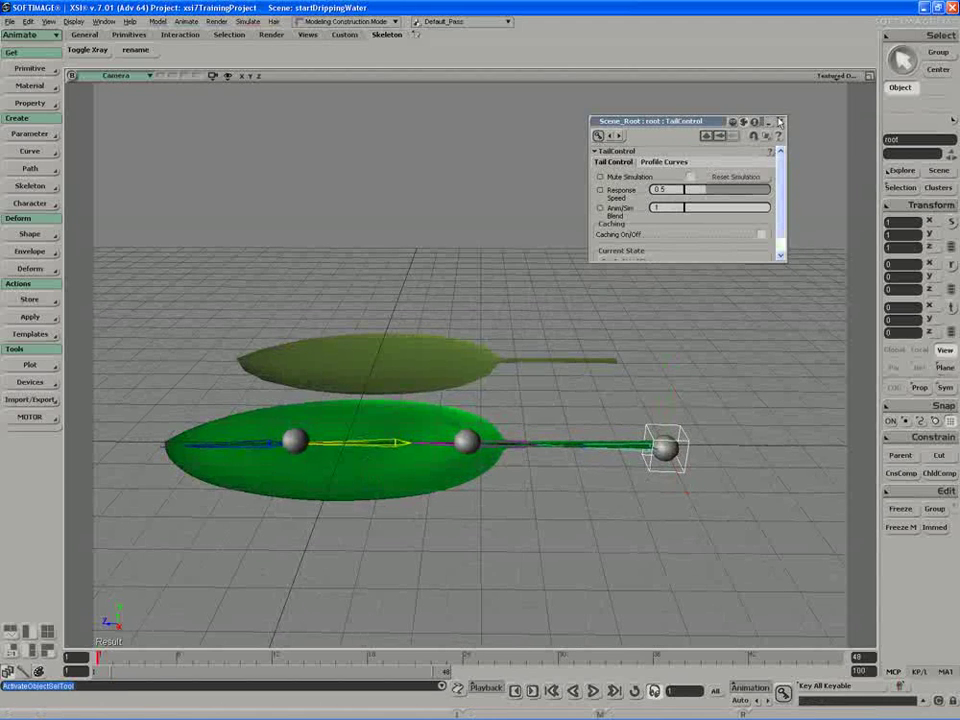
{"action": "left_click", "coordinate": [780, 121]}
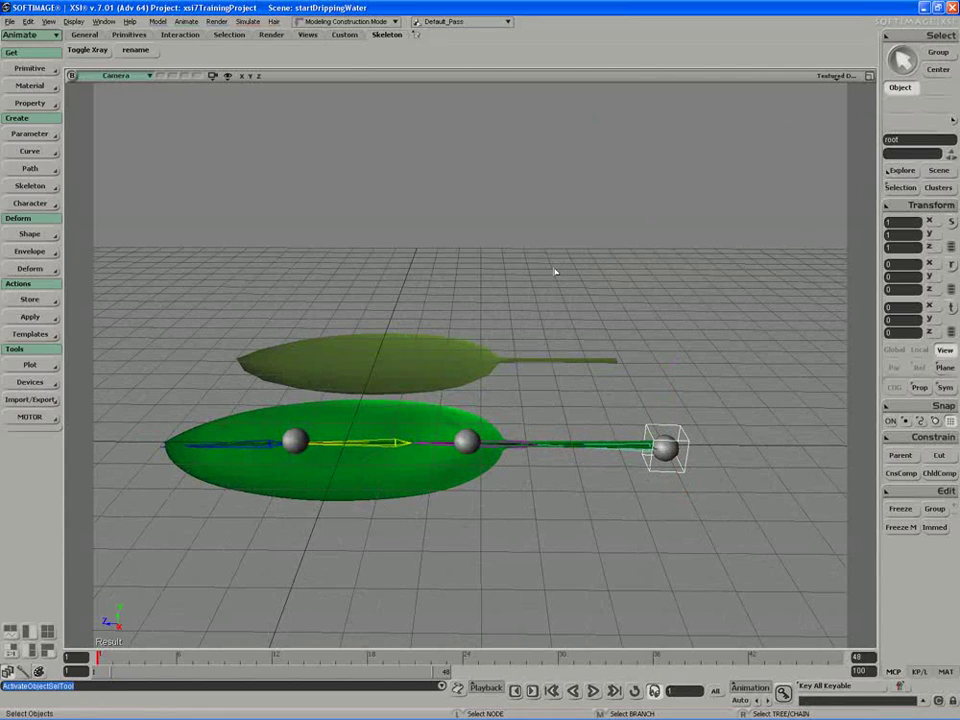